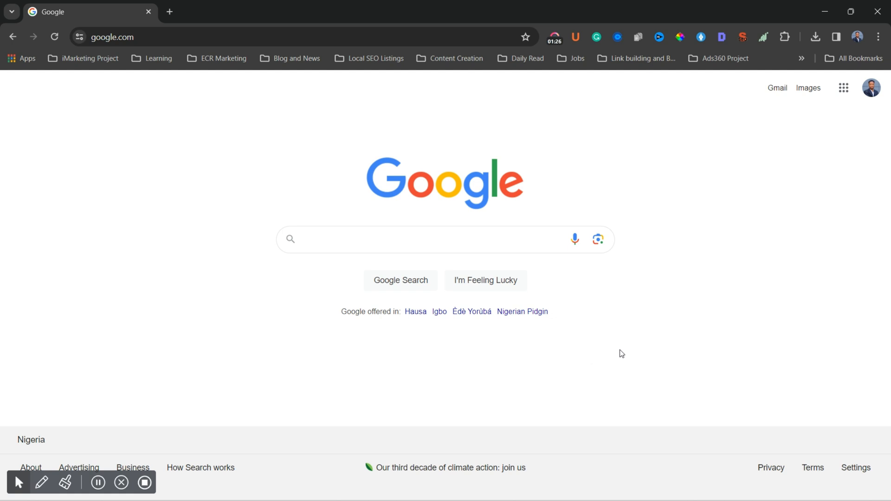
- Search Google for looker studio and open the Looker Studio Overview result
{"action": "left_click", "coordinate": [345, 239]}
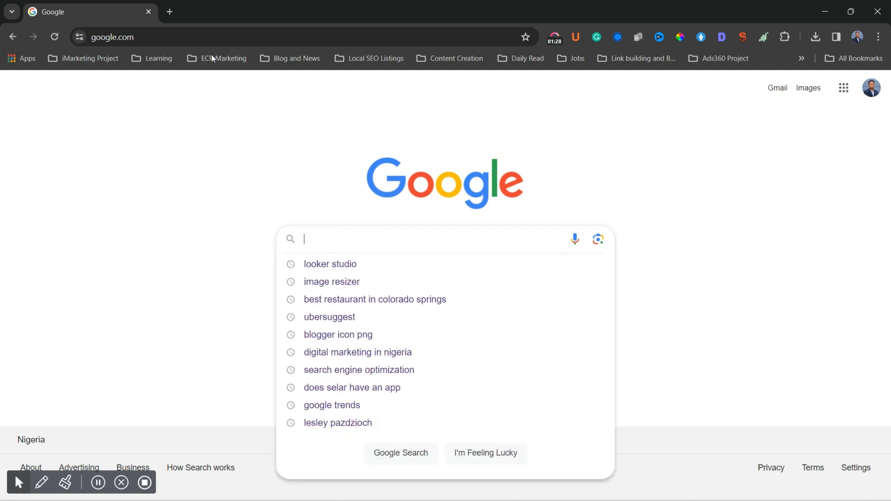
{"action": "left_click", "coordinate": [335, 273]}
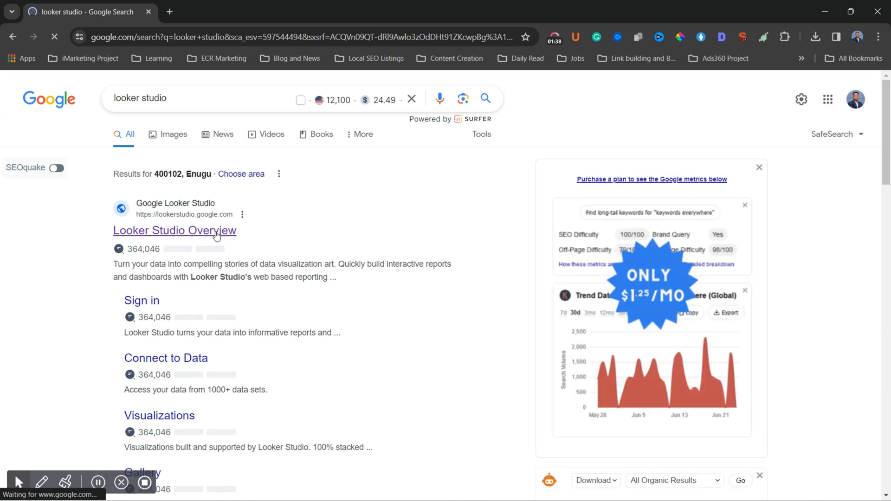
{"action": "left_click", "coordinate": [216, 236]}
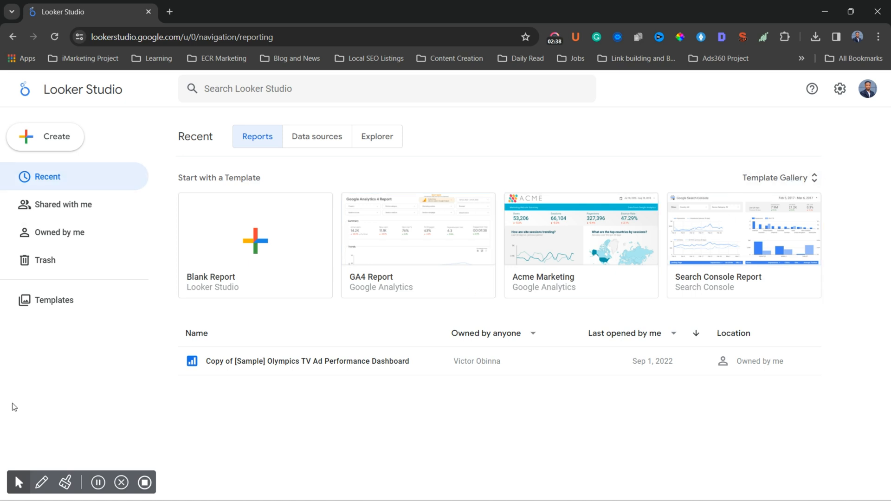
- Check the types of item that can be created, and open the Template Gallery with all Google Analytics templates expanded
{"action": "left_click", "coordinate": [45, 142]}
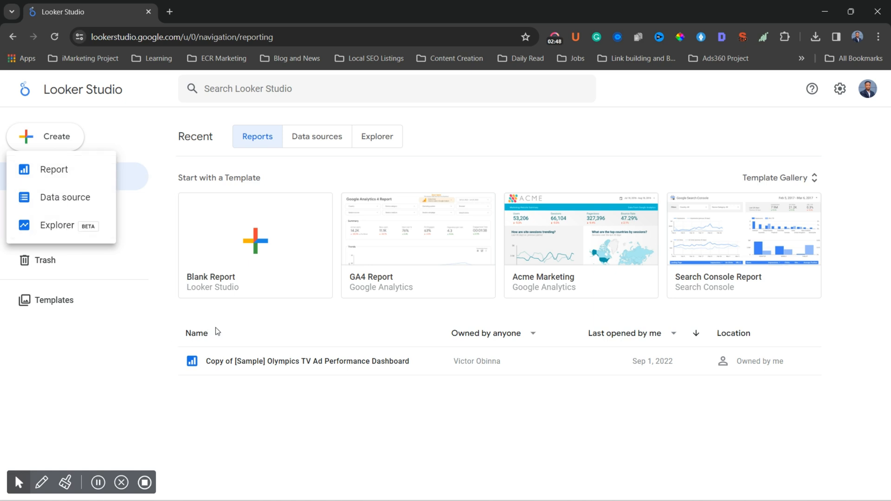
{"action": "left_click", "coordinate": [234, 319]}
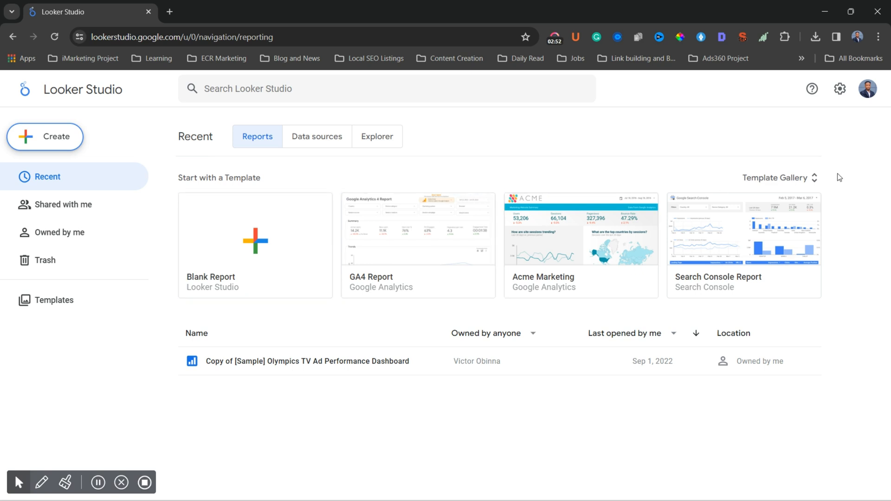
{"action": "left_click", "coordinate": [775, 182]}
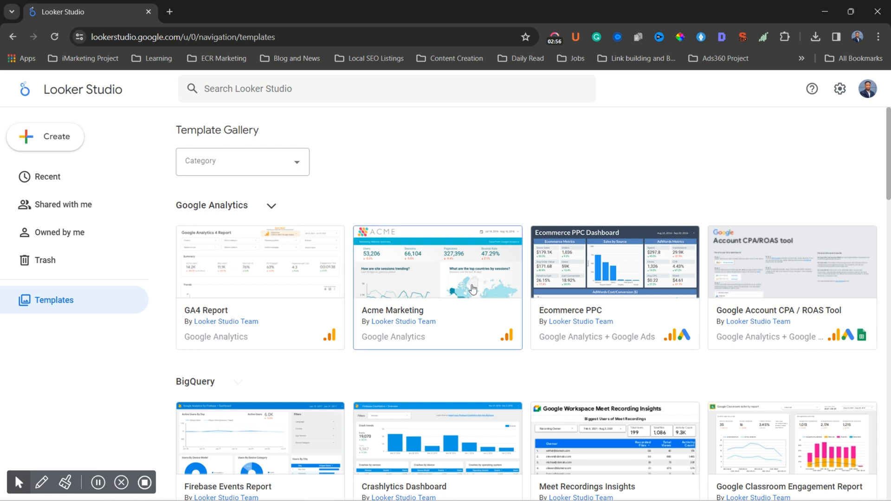
{"action": "left_click", "coordinate": [271, 207]}
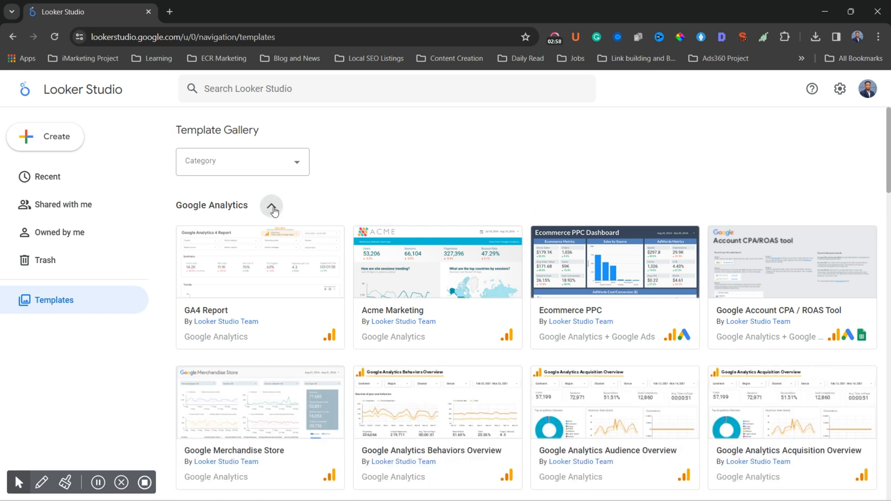
- Browse the Google Analytics, BigQuery, Google Sheets and YouTube Analytics templates in the gallery
{"action": "scroll", "coordinate": [312, 267], "scroll_direction": "down", "scroll_amount": 1}
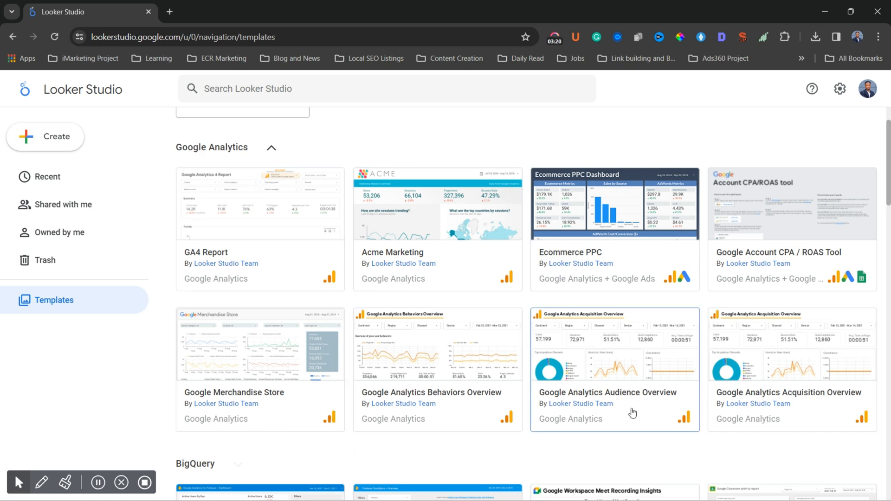
{"action": "scroll", "coordinate": [636, 358], "scroll_direction": "down", "scroll_amount": 5}
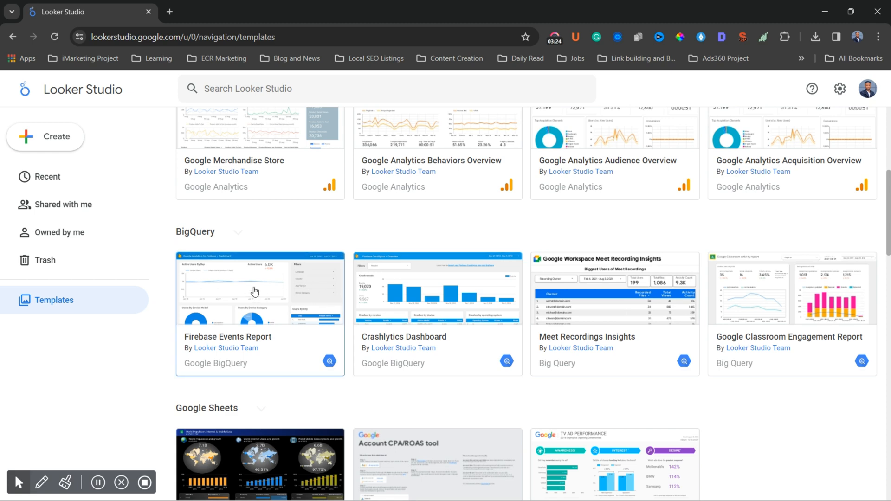
{"action": "scroll", "coordinate": [484, 302], "scroll_direction": "down", "scroll_amount": 5}
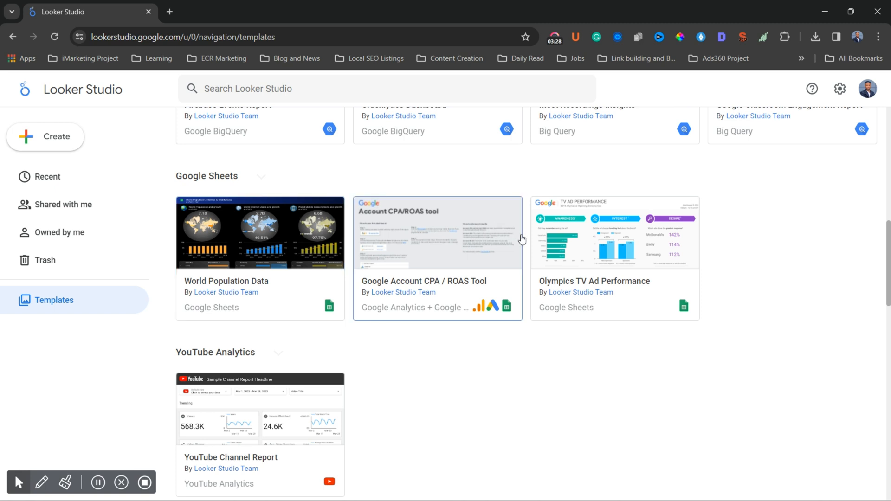
{"action": "scroll", "coordinate": [470, 251], "scroll_direction": "down", "scroll_amount": 3}
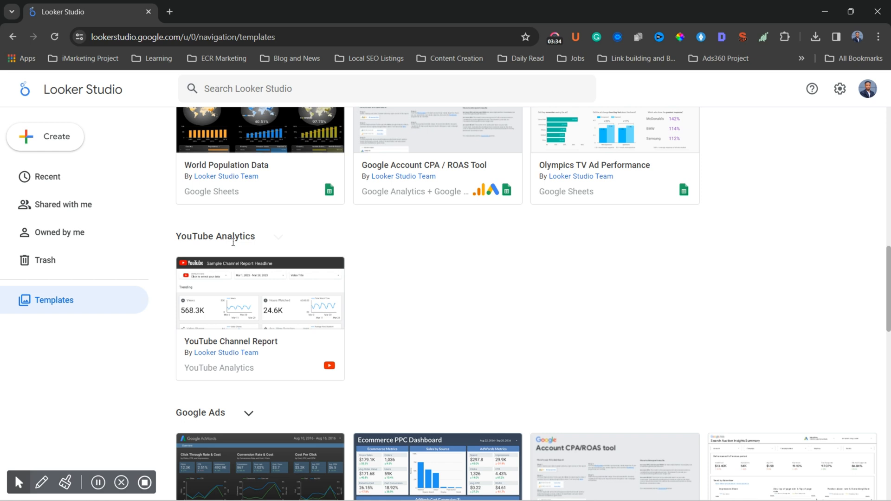
{"action": "scroll", "coordinate": [240, 279], "scroll_direction": "down", "scroll_amount": 1}
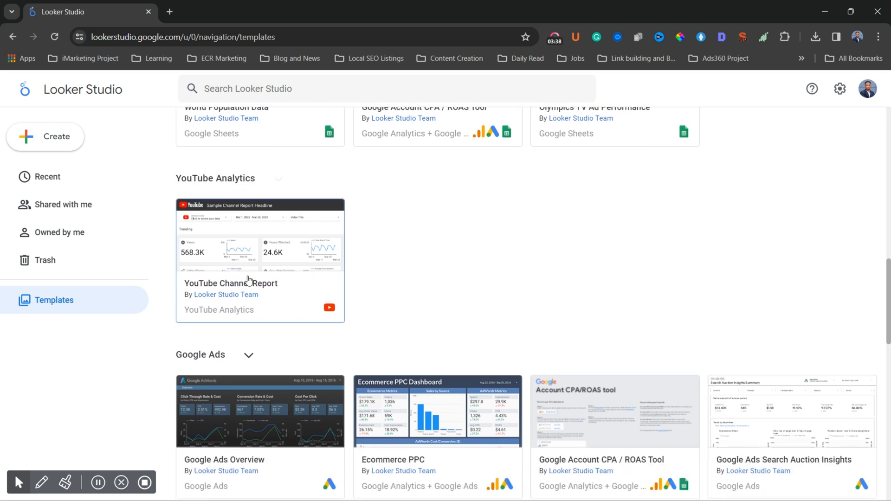
{"action": "scroll", "coordinate": [253, 277], "scroll_direction": "down", "scroll_amount": 3}
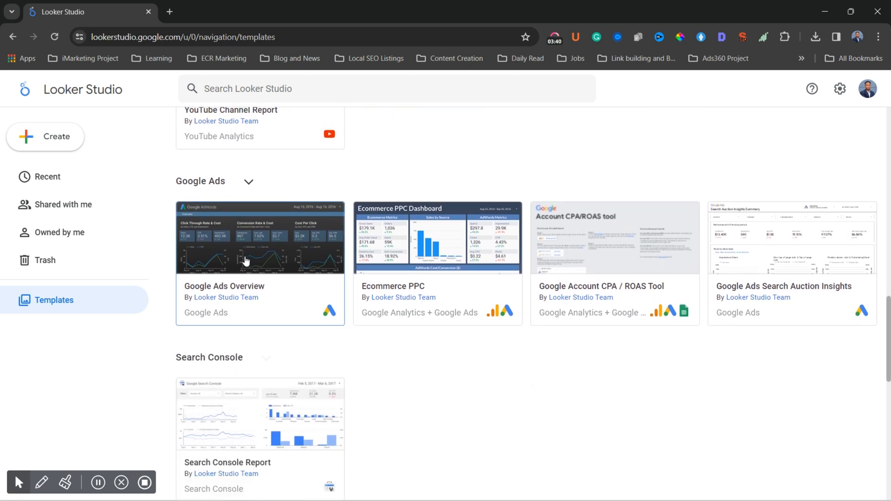
- Expand the Google Ads templates and look through them and the remaining categories, including Search Console, Display & Video 360 and Search Ads 360
{"action": "left_click", "coordinate": [252, 181]}
{"action": "scroll", "coordinate": [272, 265], "scroll_direction": "down", "scroll_amount": 1}
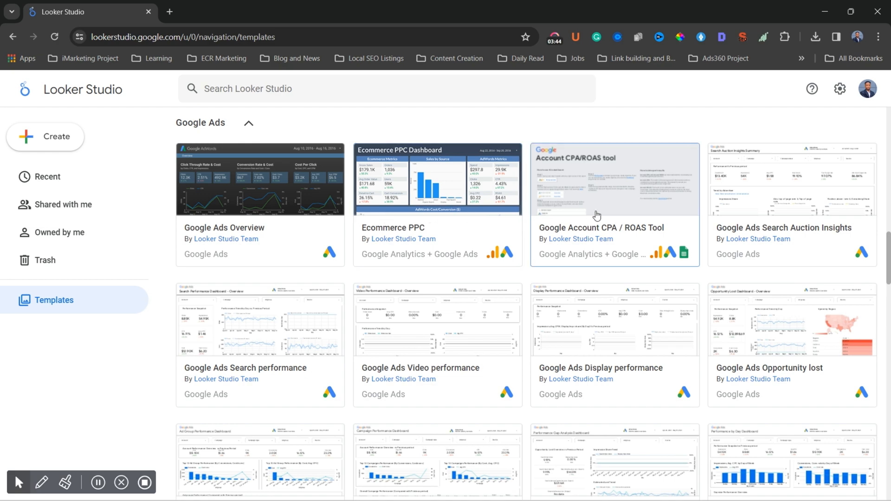
{"action": "scroll", "coordinate": [569, 337], "scroll_direction": "down", "scroll_amount": 11}
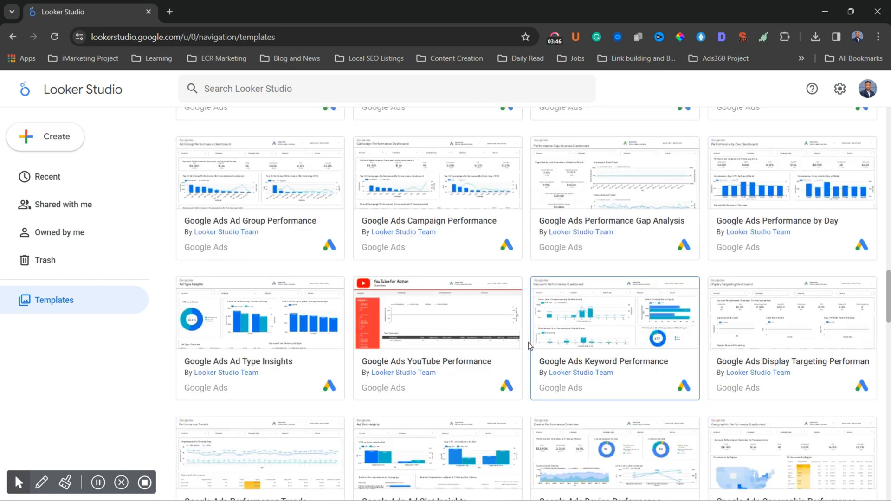
{"action": "scroll", "coordinate": [435, 331], "scroll_direction": "down", "scroll_amount": 9}
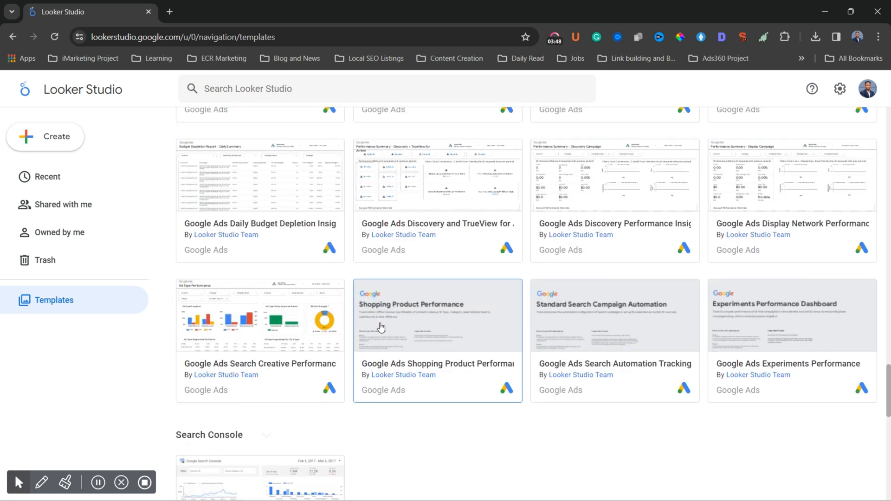
{"action": "scroll", "coordinate": [207, 368], "scroll_direction": "down", "scroll_amount": 4}
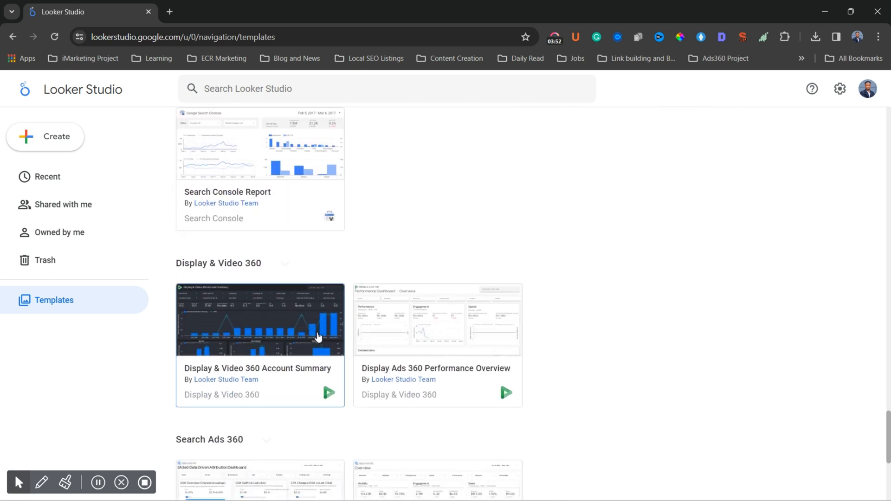
{"action": "scroll", "coordinate": [446, 371], "scroll_direction": "down", "scroll_amount": 1}
{"action": "scroll", "coordinate": [446, 371], "scroll_direction": "down", "scroll_amount": 1}
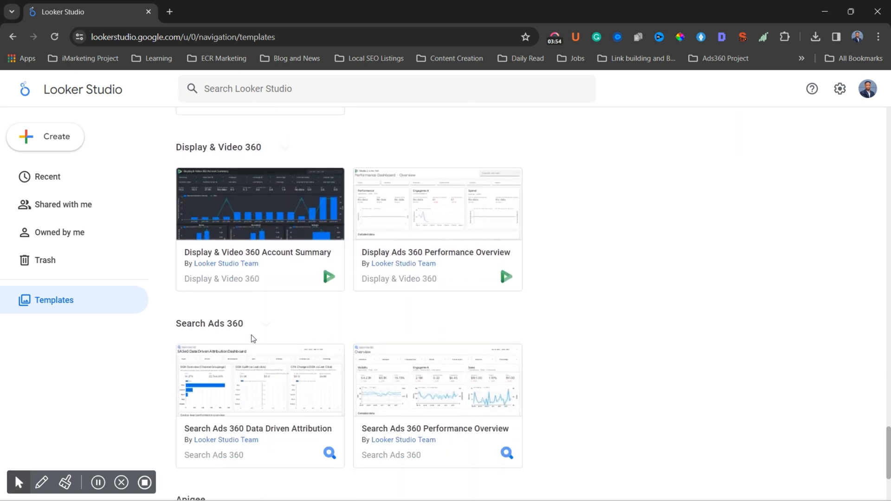
{"action": "scroll", "coordinate": [251, 344], "scroll_direction": "down", "scroll_amount": 3}
{"action": "scroll", "coordinate": [295, 295], "scroll_direction": "up", "scroll_amount": 20}
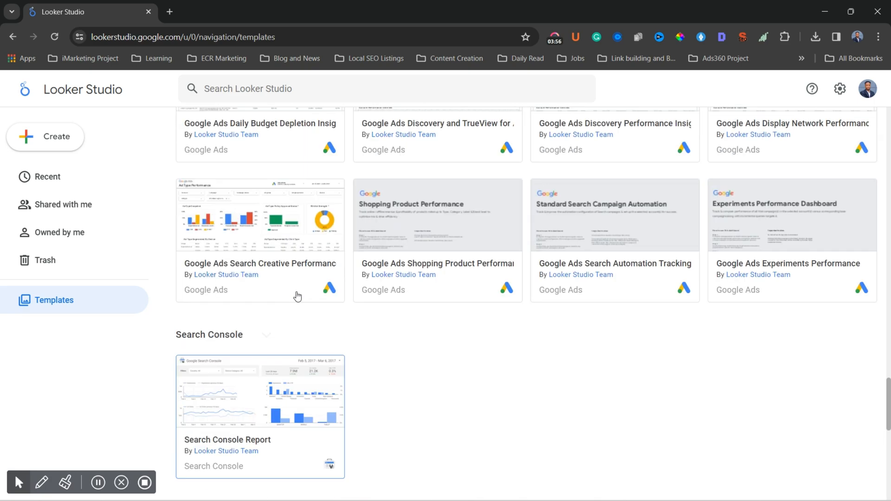
{"action": "scroll", "coordinate": [297, 296], "scroll_direction": "up", "scroll_amount": 10}
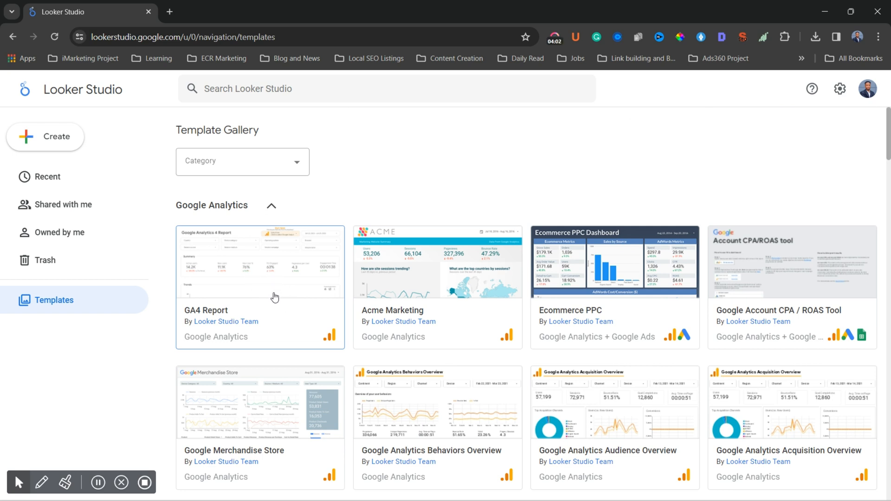
- Open the GA4 Report template and look at its summary metrics, such as active and new users
{"action": "left_click", "coordinate": [275, 297]}
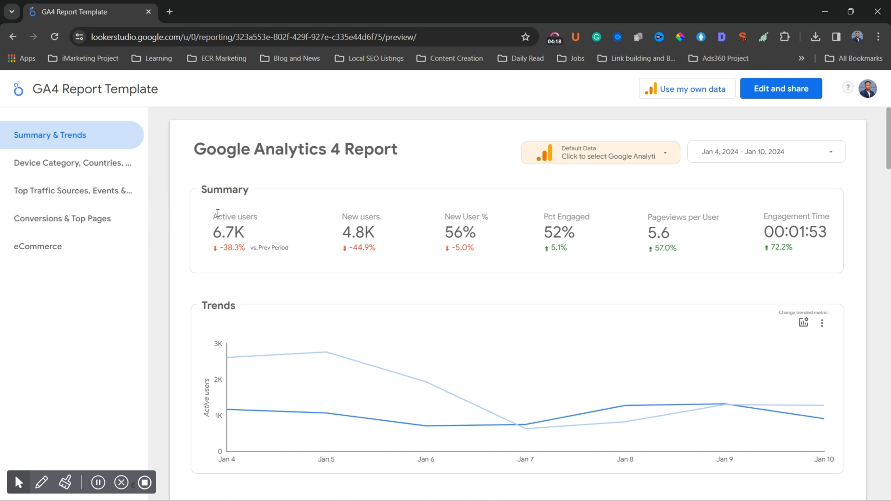
{"action": "left_click_drag", "start_coordinate": [219, 214], "coordinate": [271, 215]}
{"action": "left_click", "coordinate": [365, 221]}
- Review the sample charts on the device category and countries page, and open the top traffic sources and events page
{"action": "left_click", "coordinate": [37, 167]}
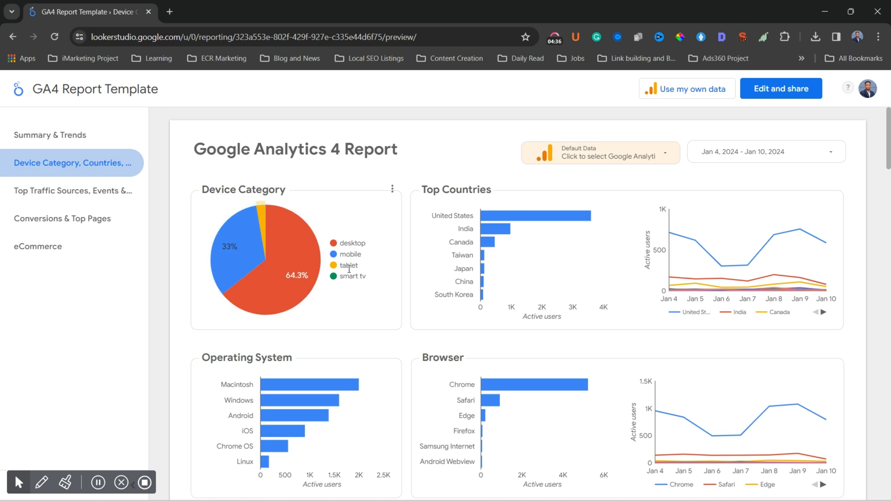
{"action": "mouse_move", "coordinate": [691, 223]}
{"action": "mouse_move", "coordinate": [262, 464]}
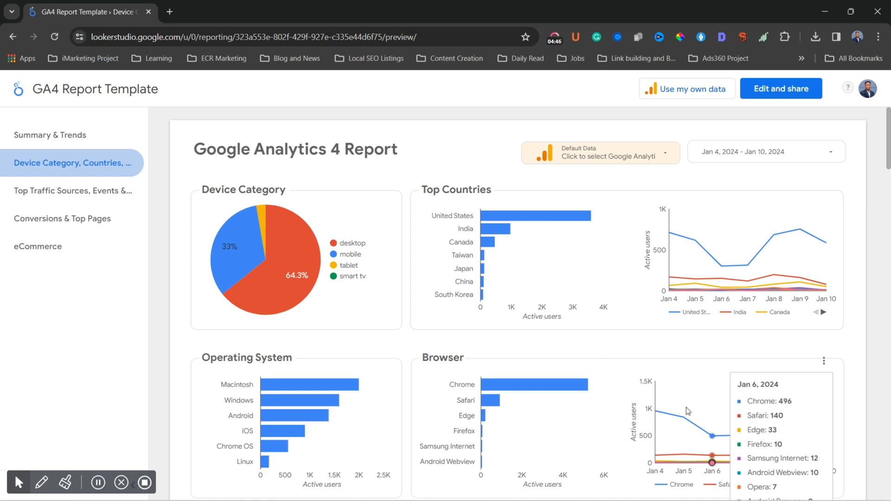
{"action": "left_click", "coordinate": [72, 201]}
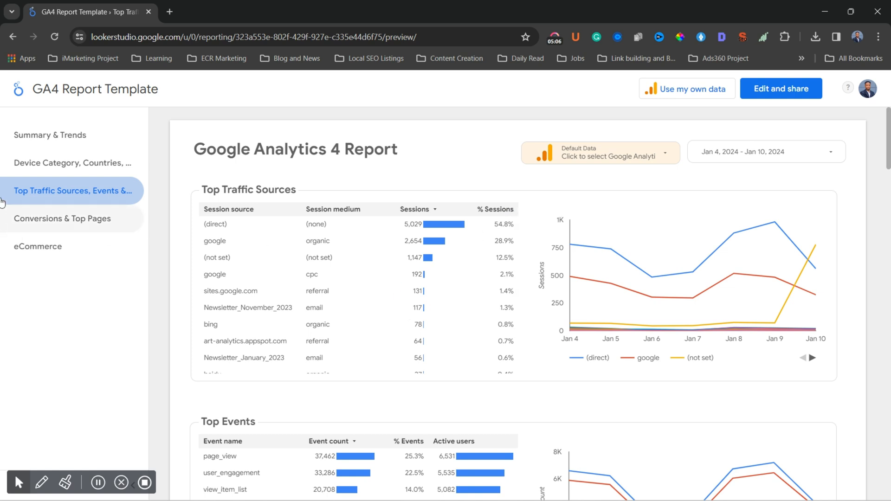
- Return to the Summary & Trends page and set the report's data to the iMarketing Google Analytics property
{"action": "left_click", "coordinate": [59, 171]}
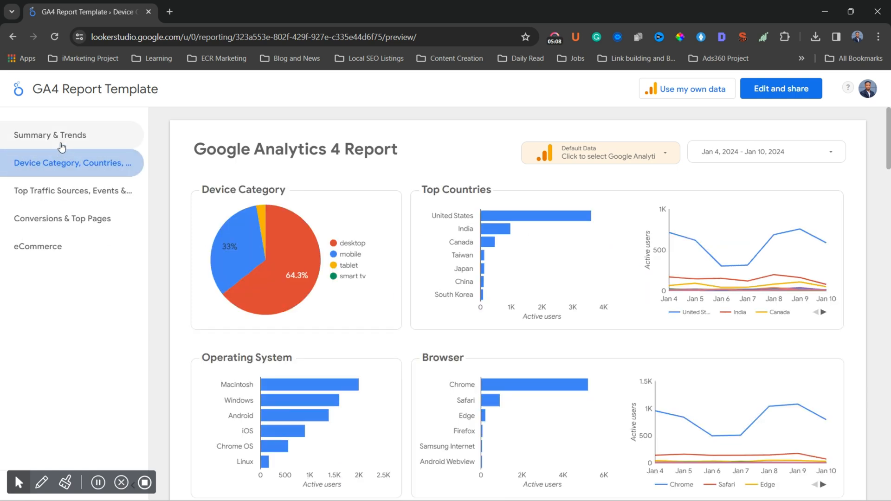
{"action": "left_click", "coordinate": [63, 144]}
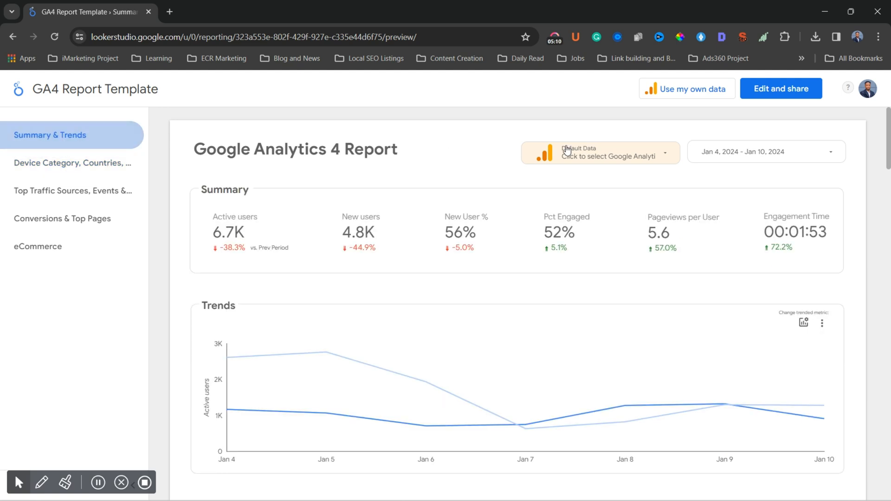
{"action": "left_click", "coordinate": [598, 157]}
{"action": "left_click", "coordinate": [596, 248]}
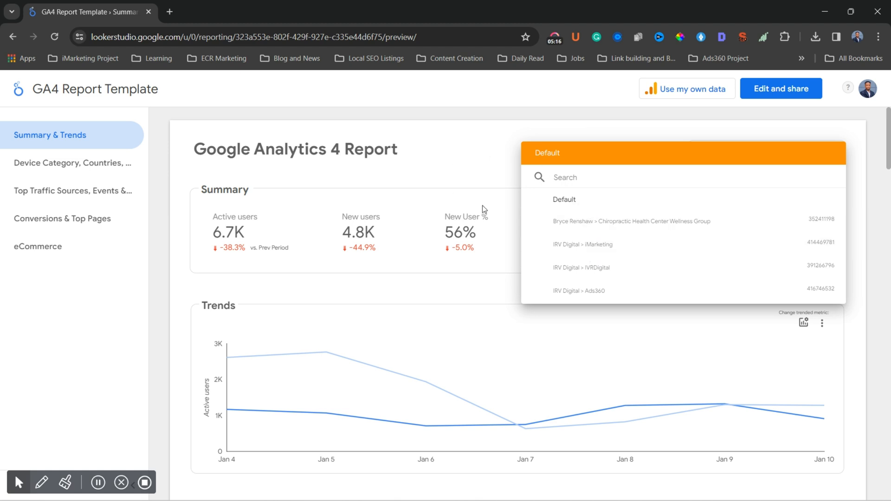
{"action": "left_click", "coordinate": [588, 251]}
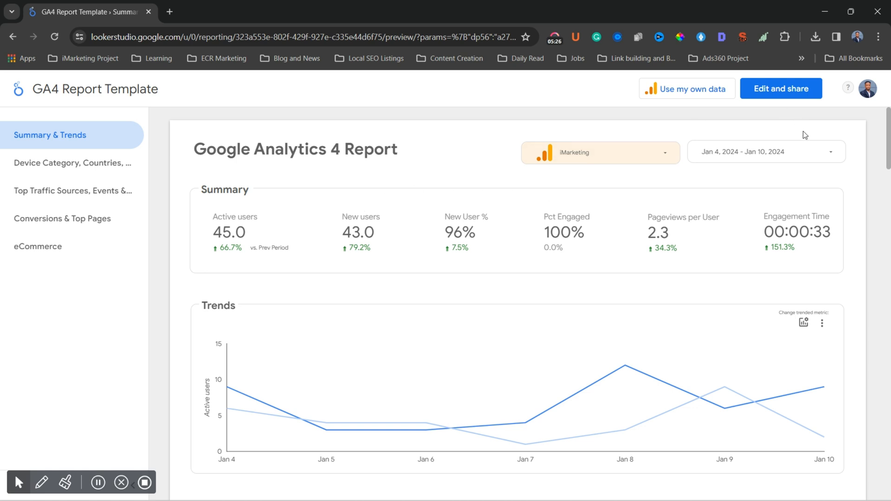
- Look at the report's date range options without changing them, and examine the iMarketing summary metrics and Trends chart
{"action": "left_click", "coordinate": [806, 153]}
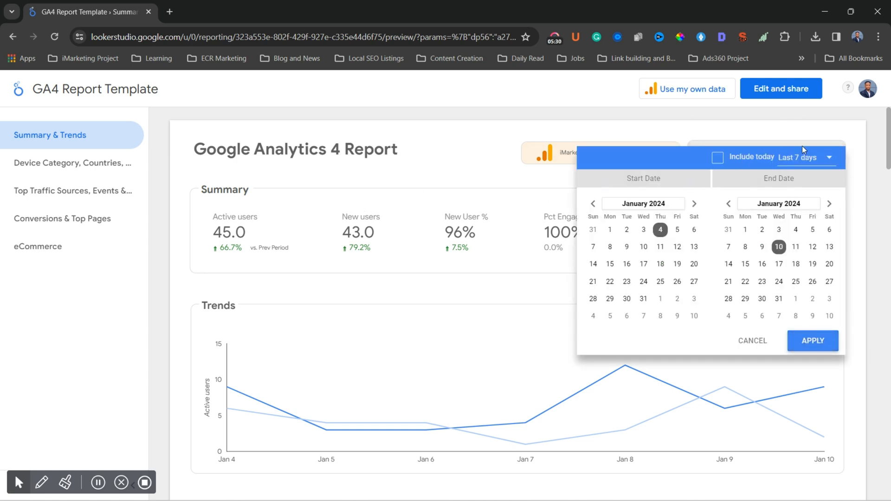
{"action": "left_click", "coordinate": [862, 177]}
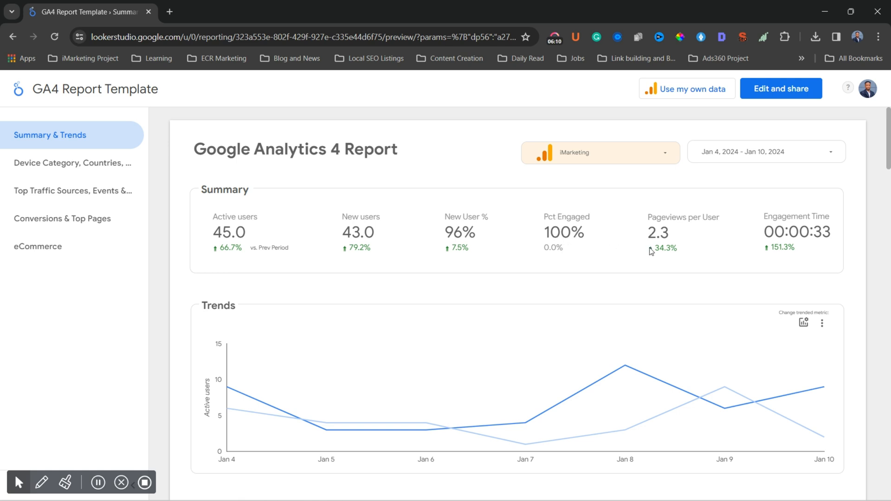
{"action": "scroll", "coordinate": [647, 264], "scroll_direction": "down", "scroll_amount": 4}
{"action": "scroll", "coordinate": [322, 264], "scroll_direction": "up", "scroll_amount": 2}
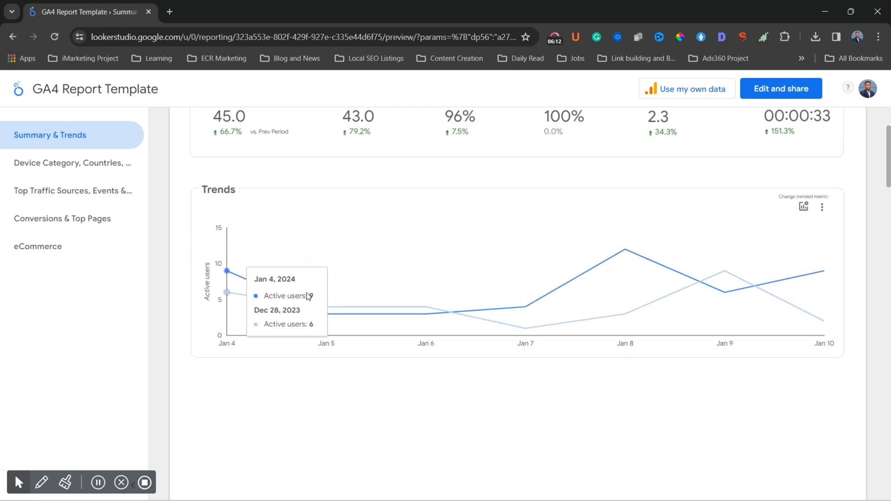
{"action": "scroll", "coordinate": [404, 325], "scroll_direction": "down", "scroll_amount": 3}
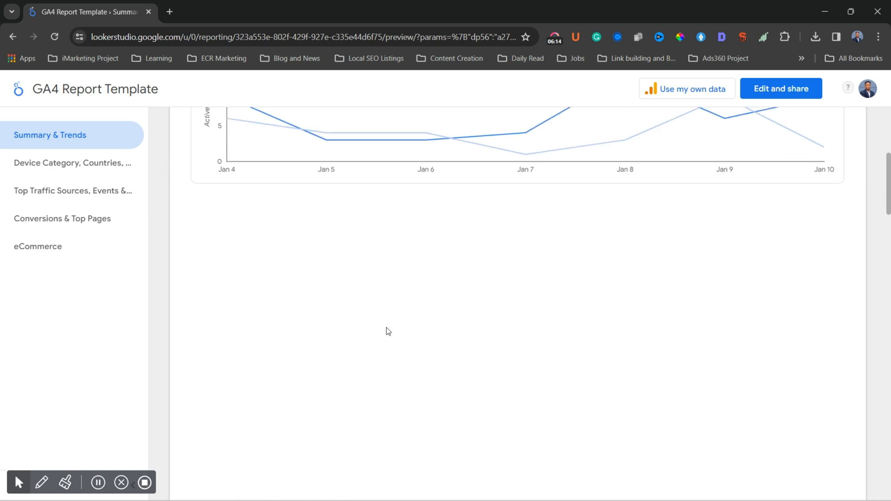
- Examine the iMarketing data by device category, country, operating system and browser
{"action": "left_click", "coordinate": [44, 169]}
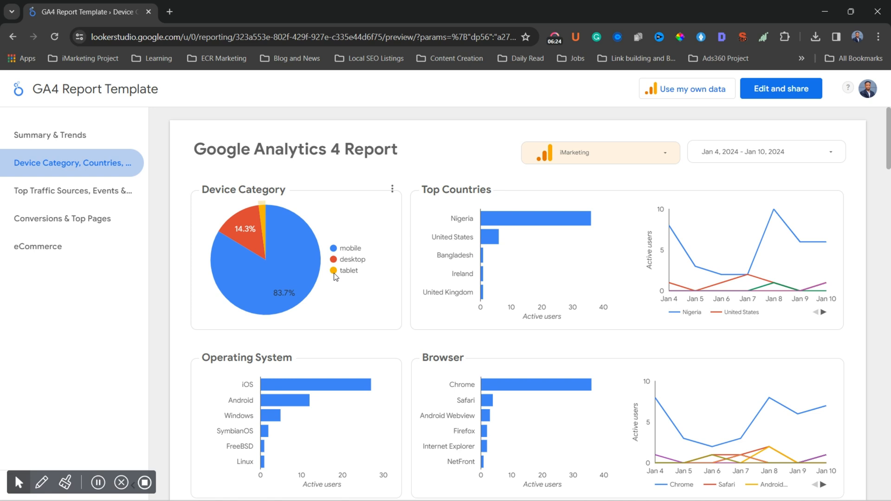
{"action": "mouse_move", "coordinate": [486, 220]}
{"action": "scroll", "coordinate": [478, 303], "scroll_direction": "down", "scroll_amount": 3}
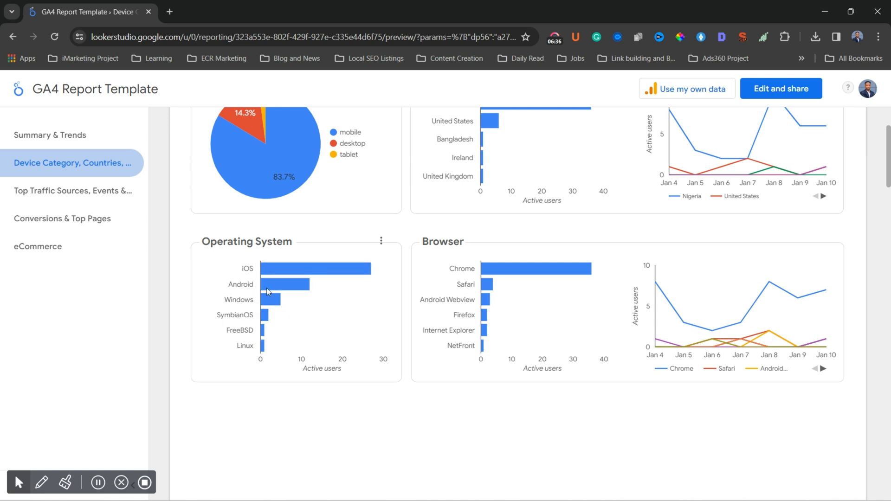
{"action": "scroll", "coordinate": [399, 304], "scroll_direction": "up", "scroll_amount": 3}
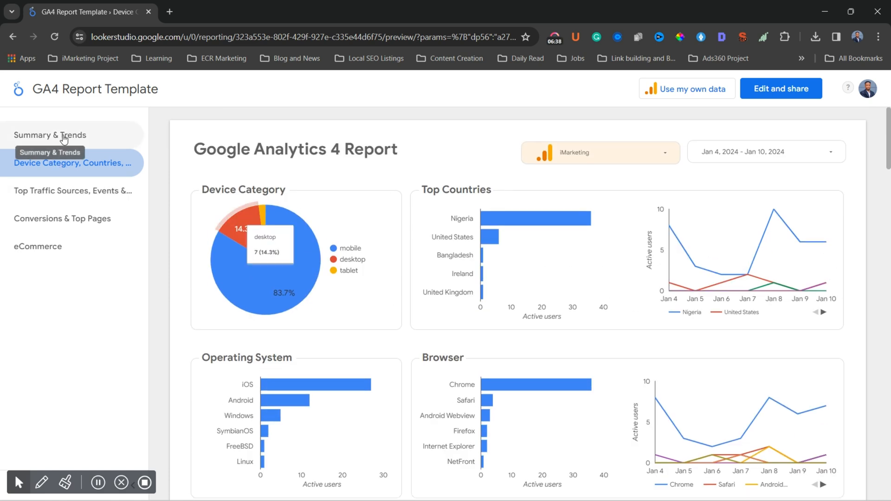
- Switch the Summary & Trends page to the Chiropractic Health Center Wellness Group property and look over its metrics
{"action": "left_click", "coordinate": [64, 139]}
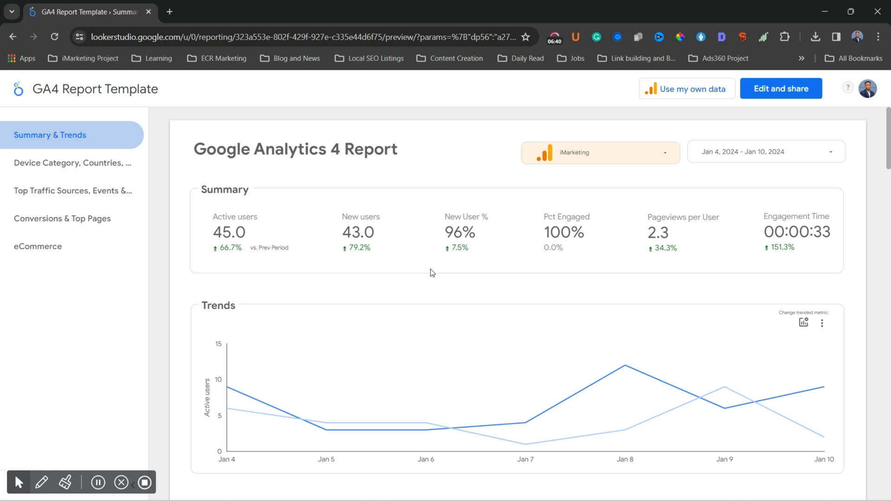
{"action": "left_click", "coordinate": [641, 162]}
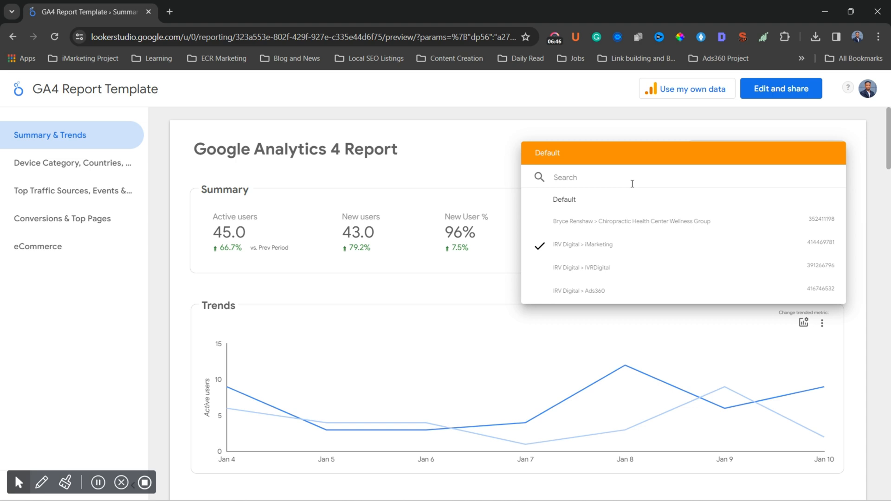
{"action": "left_click", "coordinate": [620, 220]}
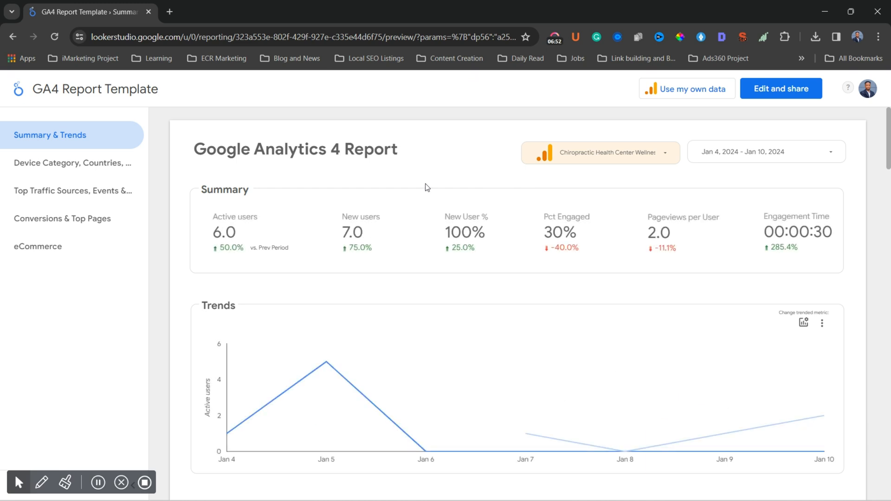
{"action": "scroll", "coordinate": [427, 187], "scroll_direction": "down", "scroll_amount": 6}
{"action": "scroll", "coordinate": [426, 185], "scroll_direction": "up", "scroll_amount": 2}
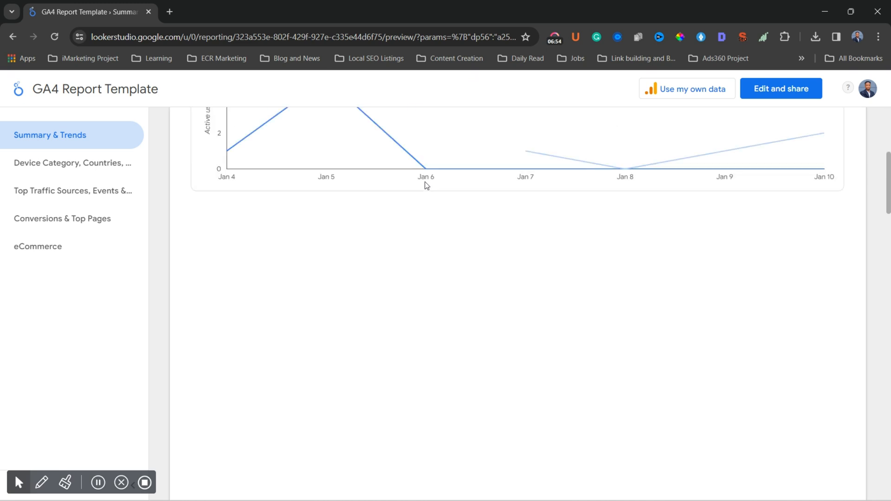
{"action": "scroll", "coordinate": [426, 185], "scroll_direction": "up", "scroll_amount": 5}
- Set the report's data to the iMarketing property and review its conversions and top pages
{"action": "left_click", "coordinate": [660, 153]}
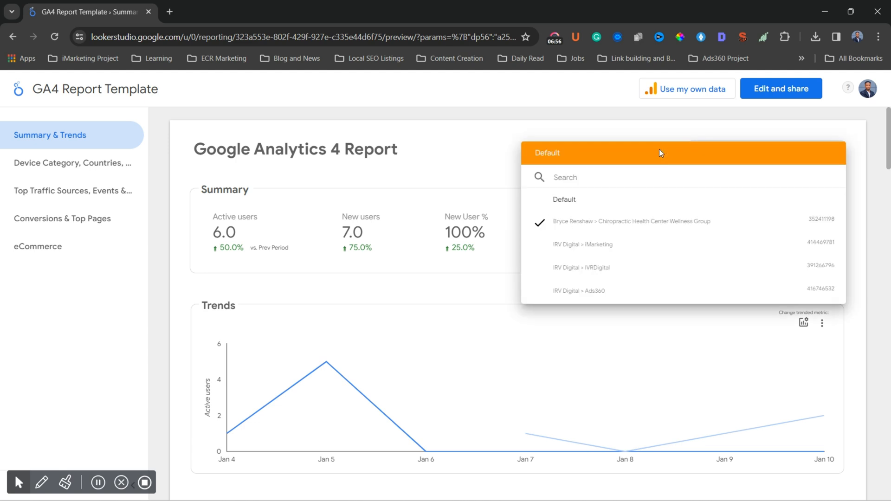
{"action": "left_click", "coordinate": [628, 242]}
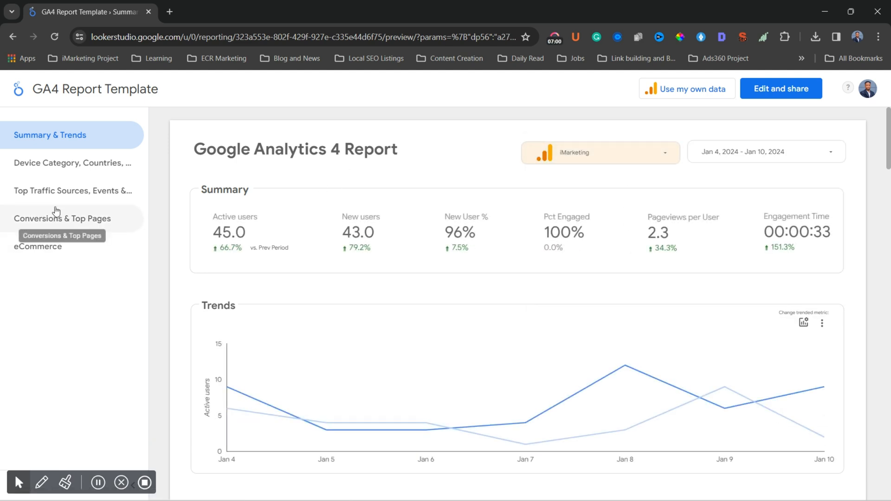
{"action": "left_click", "coordinate": [68, 223]}
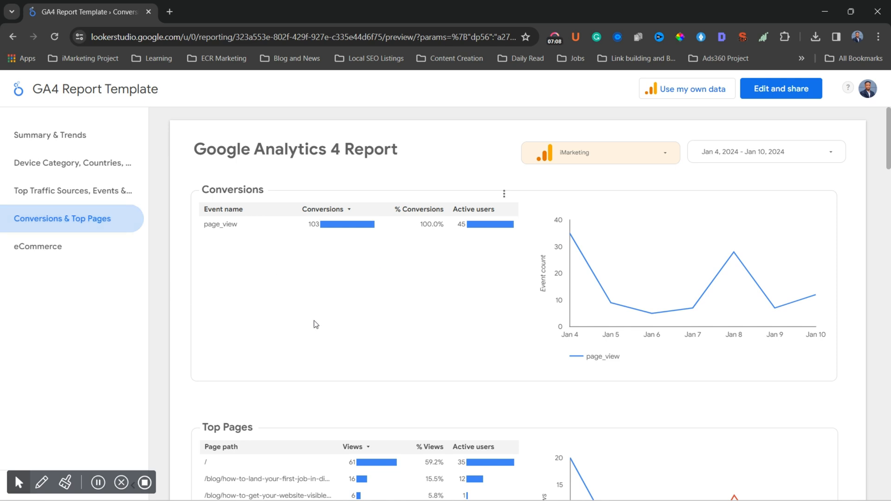
{"action": "scroll", "coordinate": [488, 426], "scroll_direction": "down", "scroll_amount": 5}
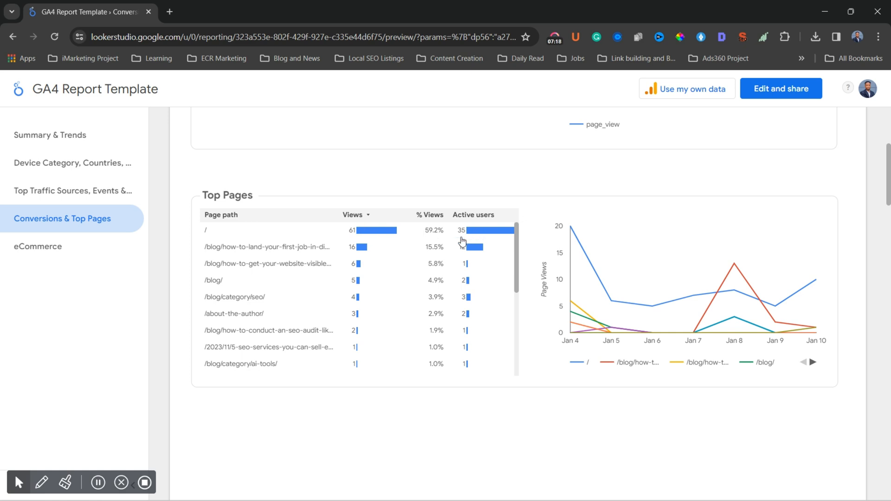
{"action": "left_click", "coordinate": [70, 219]}
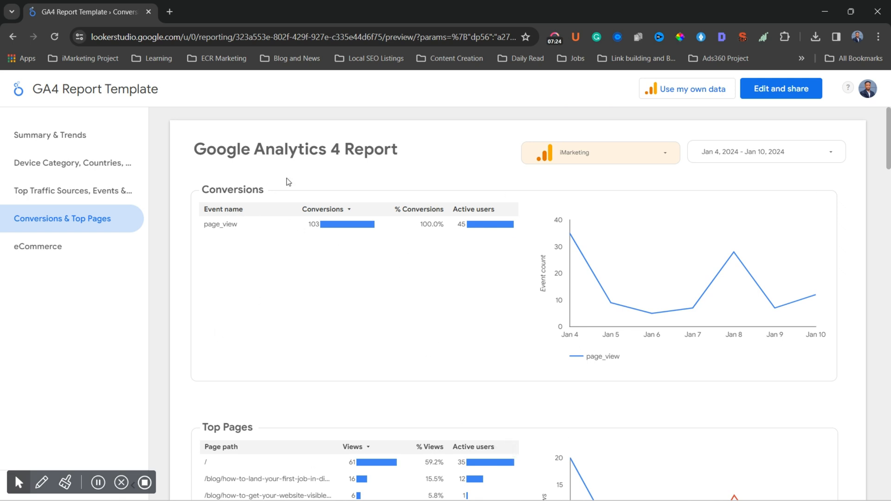
- Return to the Summary & Trends page and open the Copy of GA4 Report Template for editing on its first page
{"action": "left_click", "coordinate": [70, 135]}
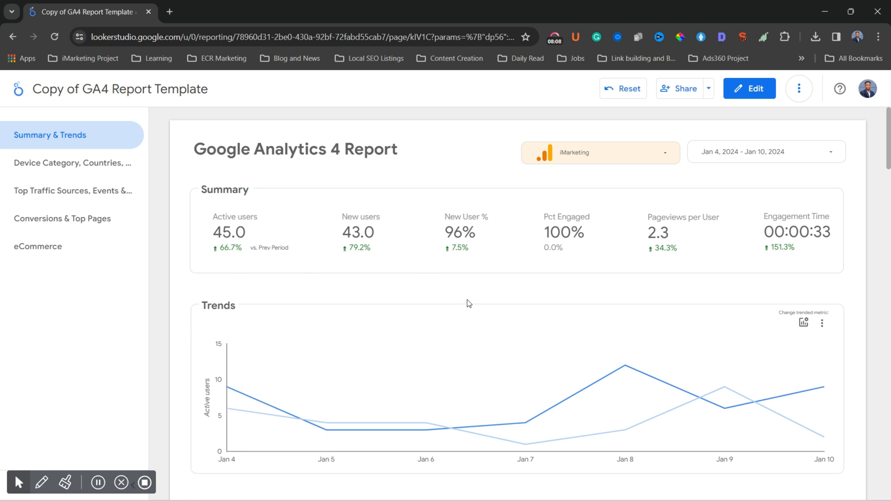
{"action": "scroll", "coordinate": [468, 304], "scroll_direction": "down", "scroll_amount": 4}
{"action": "scroll", "coordinate": [484, 257], "scroll_direction": "up", "scroll_amount": 4}
{"action": "left_click", "coordinate": [755, 91]}
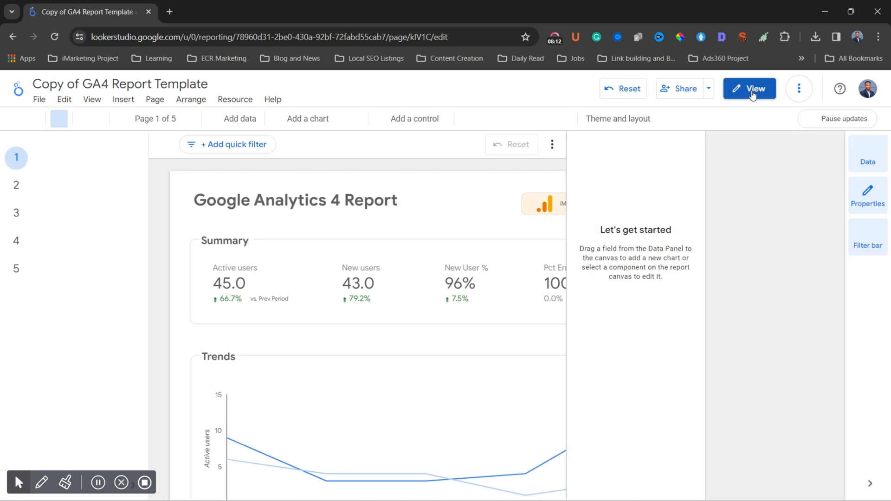
{"action": "left_click", "coordinate": [17, 185]}
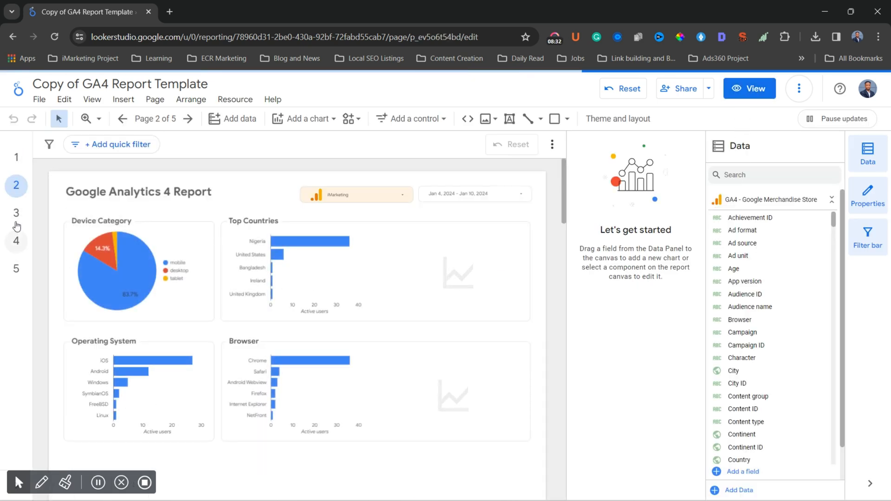
{"action": "left_click", "coordinate": [20, 158]}
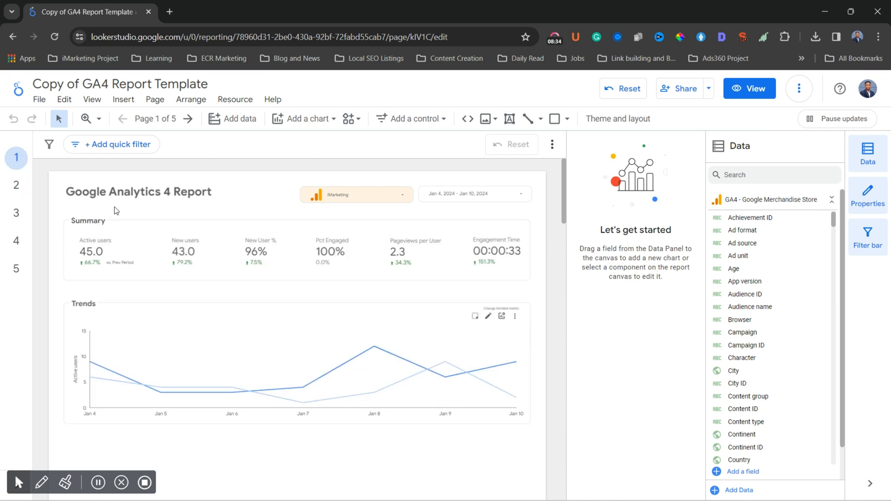
- Replace the "Google Analytics 4 Report" heading on the first page with "iMarteting Report"
{"action": "left_click", "coordinate": [123, 199]}
{"action": "triple_click", "coordinate": [125, 194]}
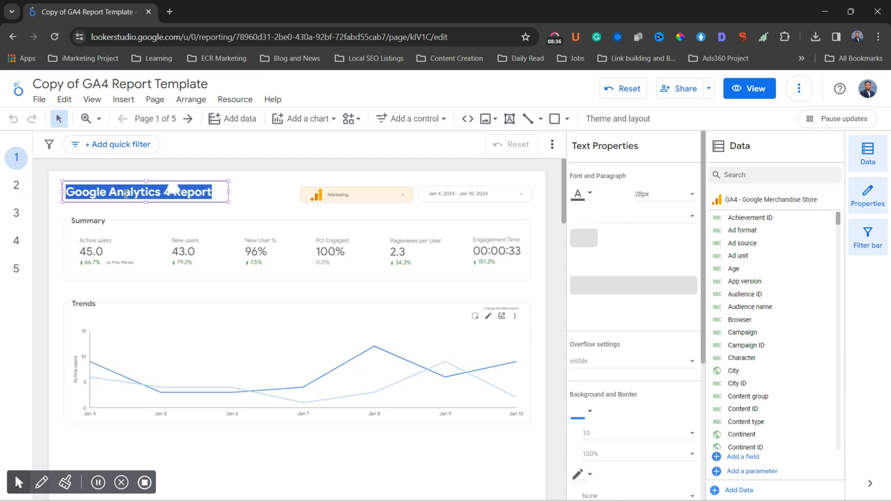
{"action": "type", "text": "i"}
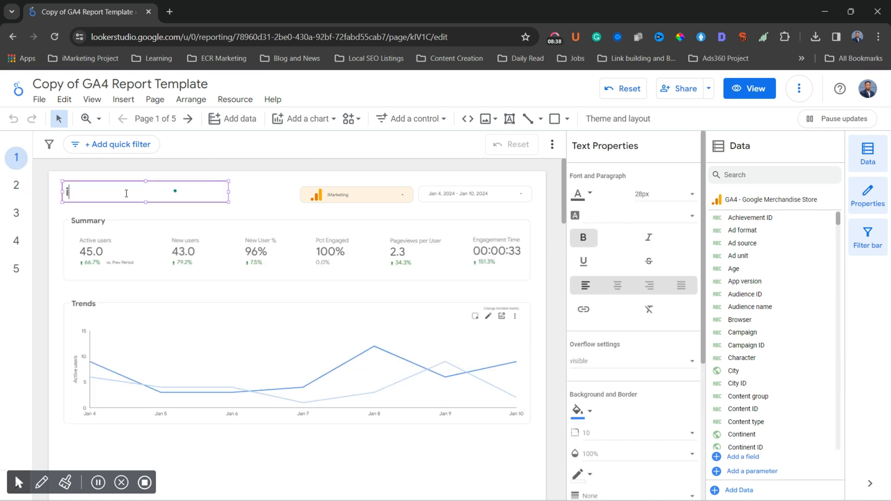
{"action": "type", "text": "MAakrteting Report"}
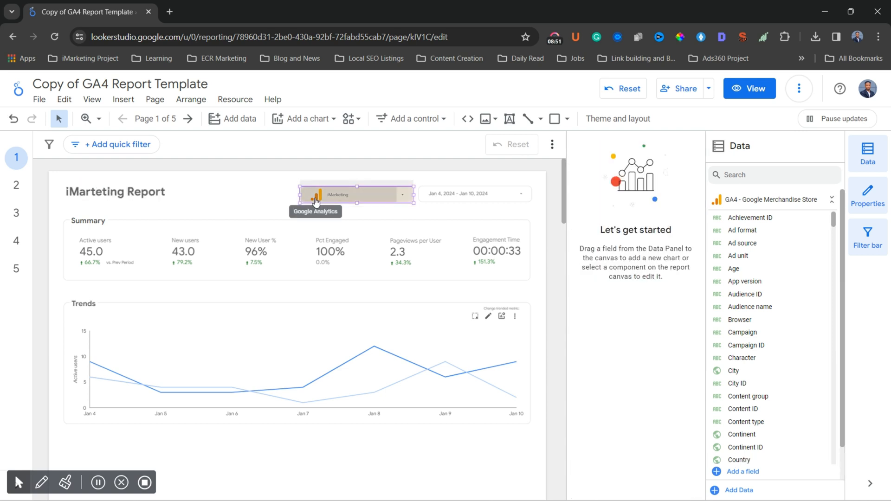
- Delete the Google Analytics property selector from the header of the report page
{"action": "left_click", "coordinate": [333, 197]}
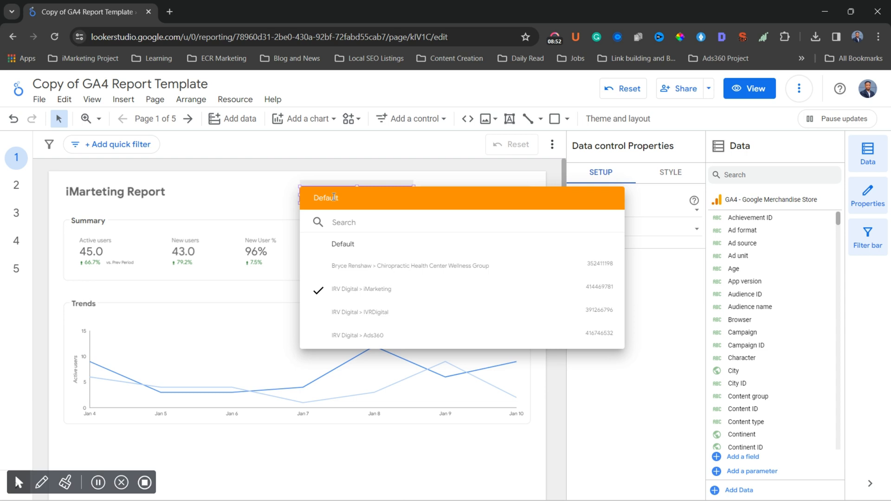
{"action": "left_click", "coordinate": [274, 212]}
{"action": "right_click", "coordinate": [300, 199]}
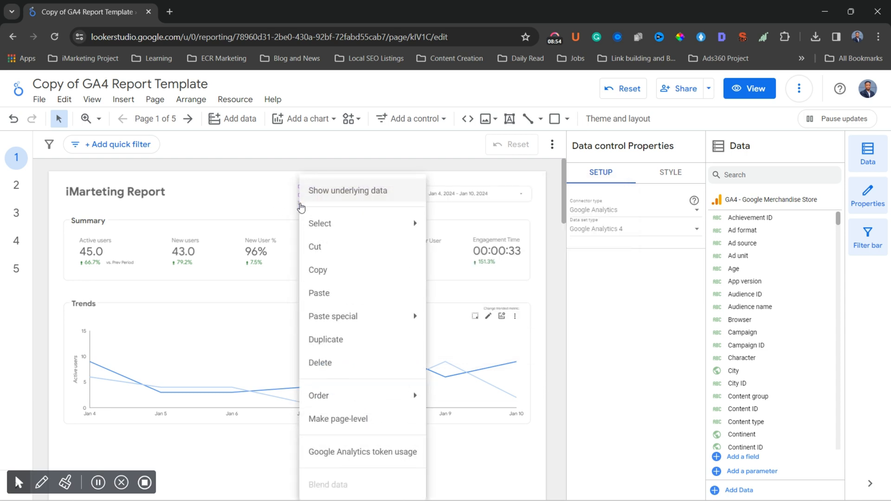
{"action": "left_click", "coordinate": [327, 364]}
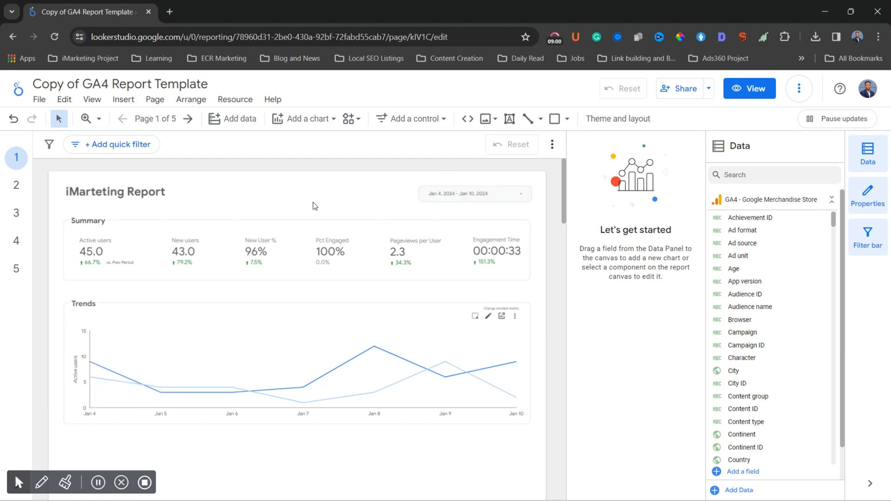
- Correct the misspelled page heading so that it reads "iMarketing Report"
{"action": "double_click", "coordinate": [97, 191]}
{"action": "mouse_move", "coordinate": [96, 192]}
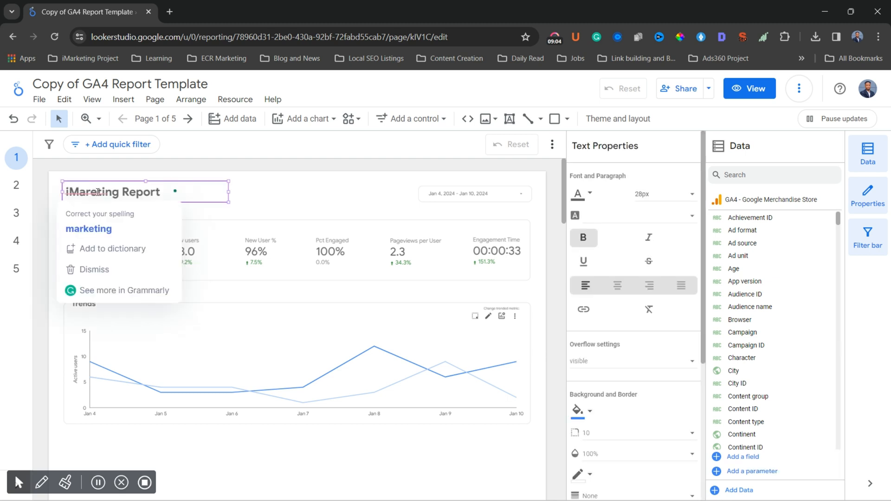
{"action": "left_click", "coordinate": [89, 229]}
{"action": "left_click", "coordinate": [278, 198]}
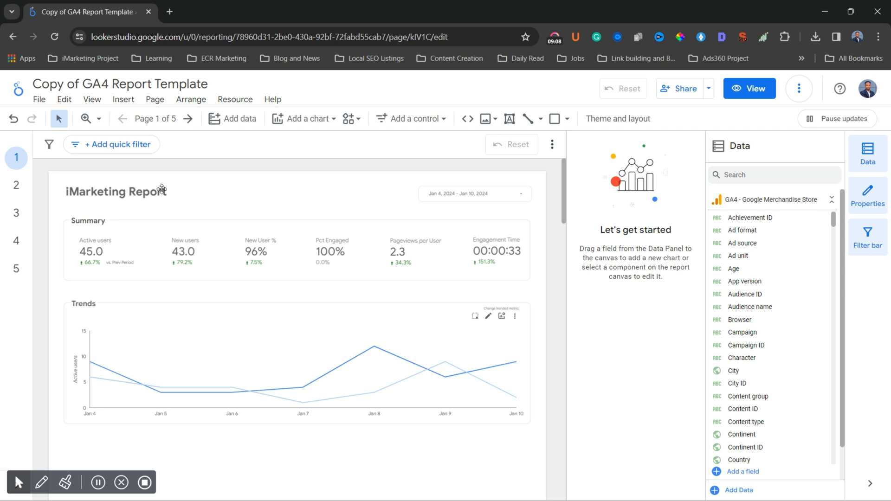
{"action": "left_click", "coordinate": [184, 195]}
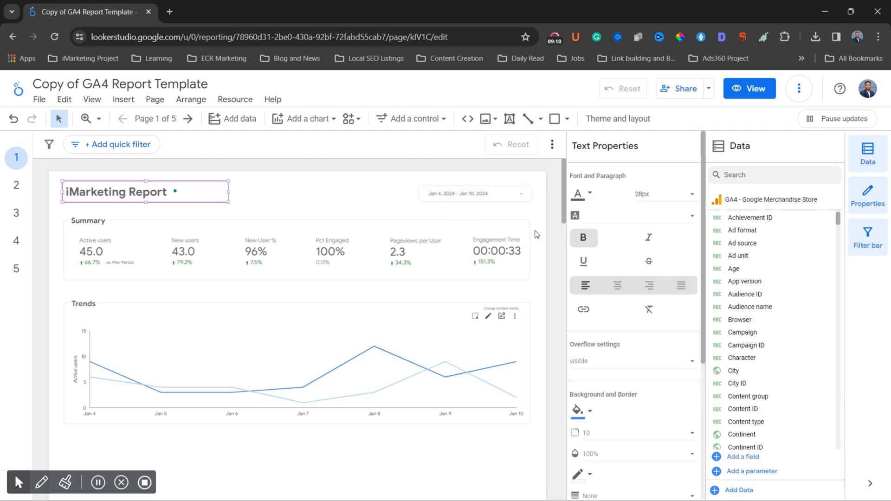
- Look over the report's sharing options and the rest of the first page without changing anything
{"action": "left_click", "coordinate": [709, 90]}
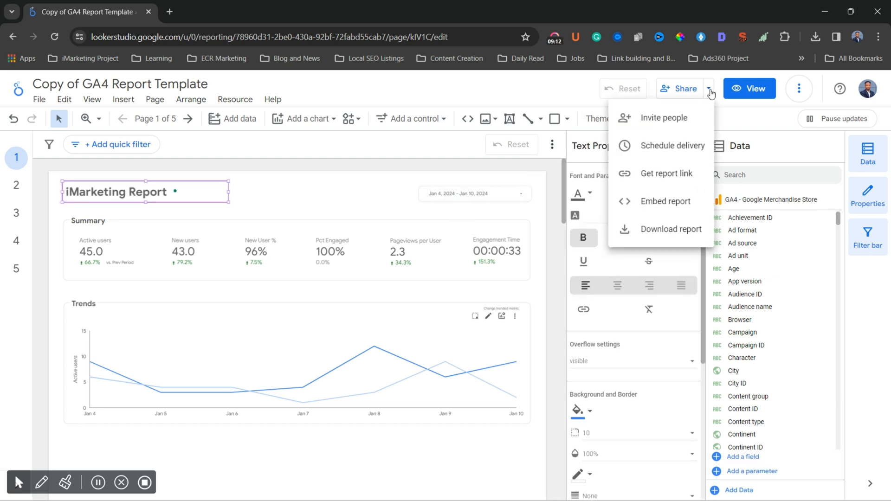
{"action": "left_click", "coordinate": [324, 255]}
{"action": "scroll", "coordinate": [328, 257], "scroll_direction": "down", "scroll_amount": 6}
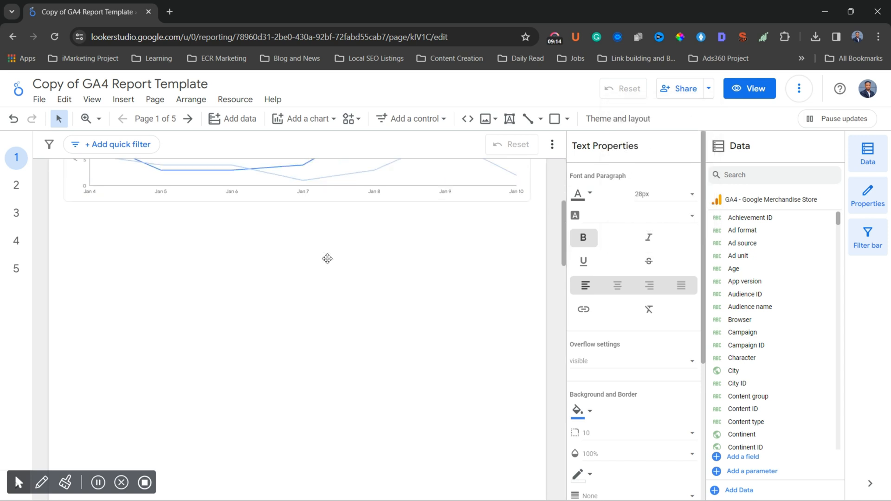
{"action": "scroll", "coordinate": [333, 288], "scroll_direction": "up", "scroll_amount": 6}
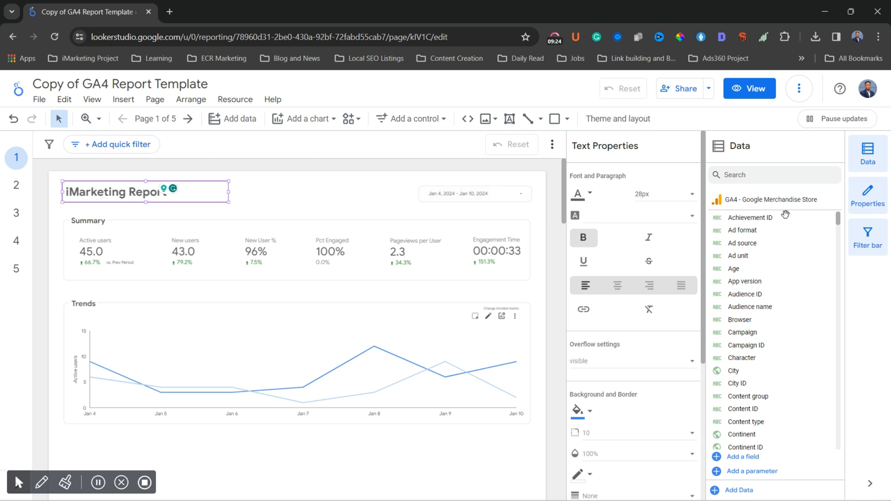
{"action": "left_click_drag", "start_coordinate": [784, 268], "coordinate": [375, 190]}
- Rename the report file as "iMarketing Report"
{"action": "left_click", "coordinate": [194, 205]}
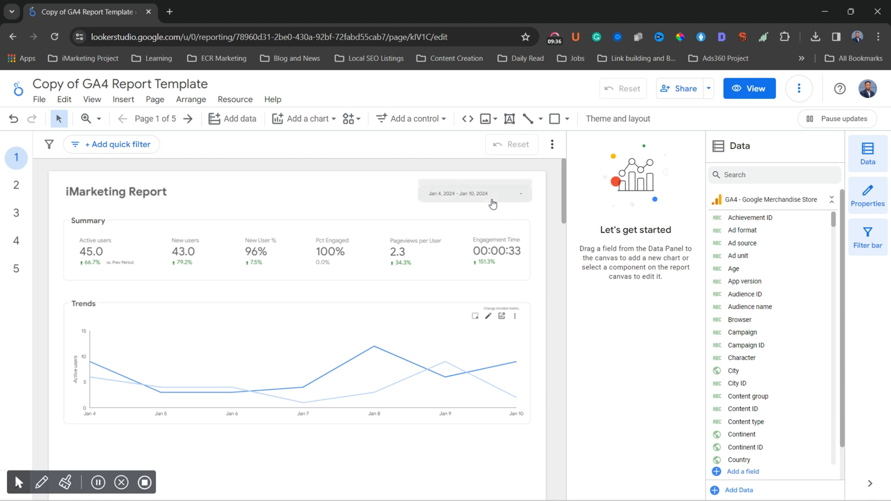
{"action": "triple_click", "coordinate": [129, 84]}
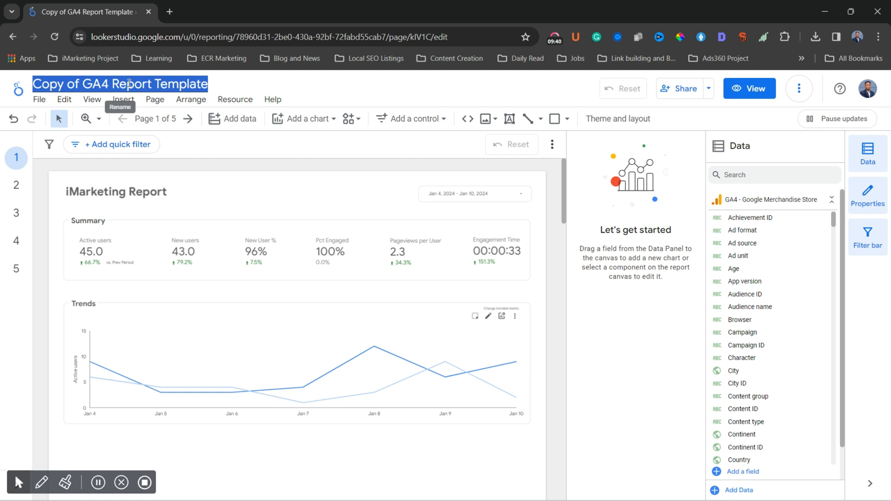
{"action": "type", "text": "iMarketing Report"}
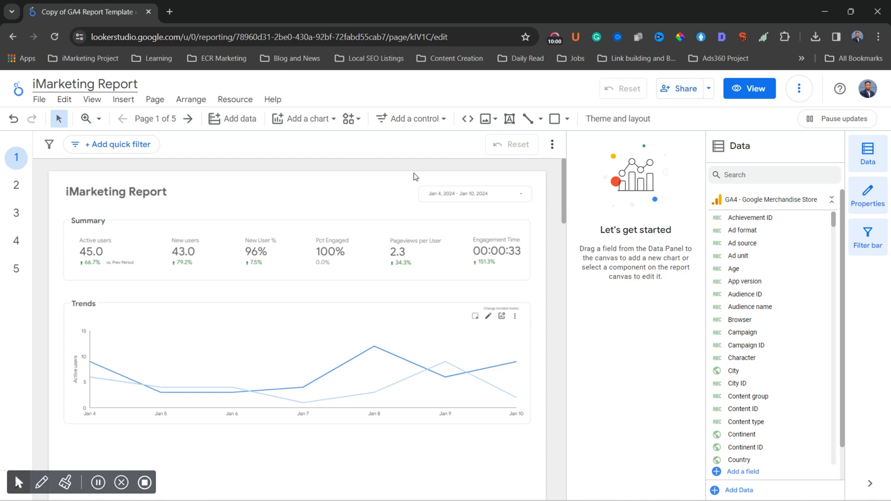
- Set the report's link sharing to Public with Viewer access, and save the settings after copying the link
{"action": "left_click", "coordinate": [683, 94]}
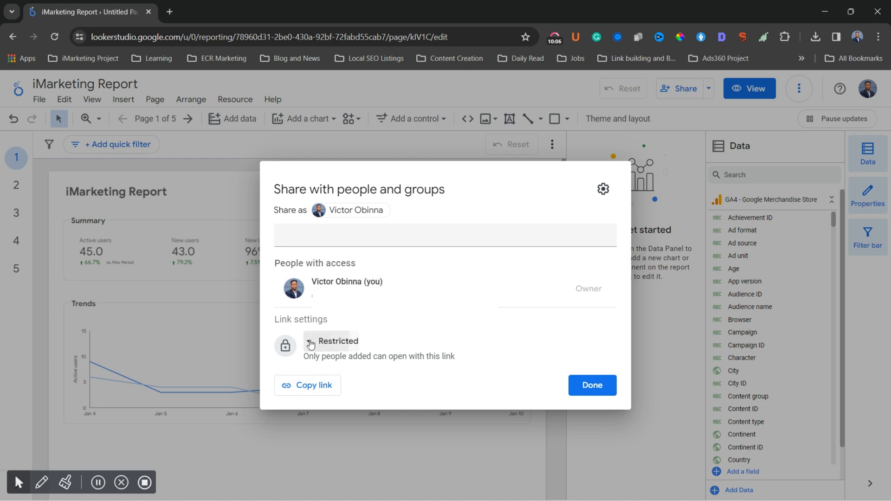
{"action": "left_click", "coordinate": [310, 344]}
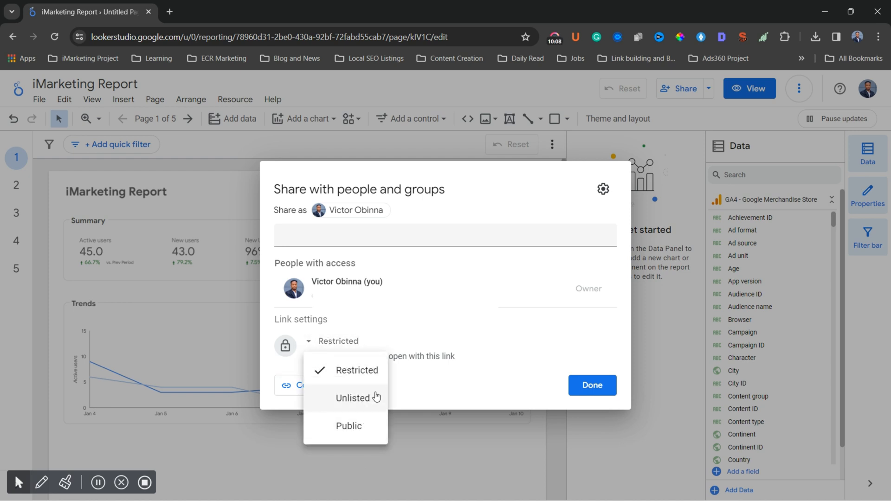
{"action": "left_click", "coordinate": [347, 431]}
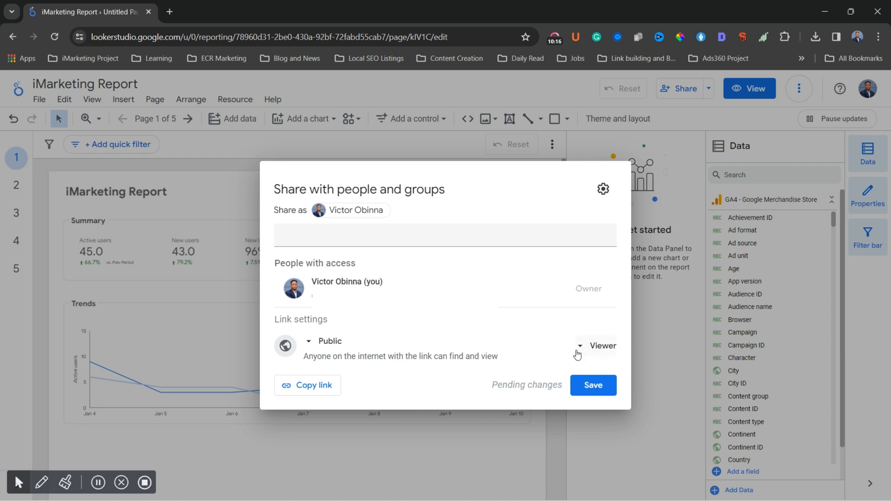
{"action": "left_click", "coordinate": [581, 347]}
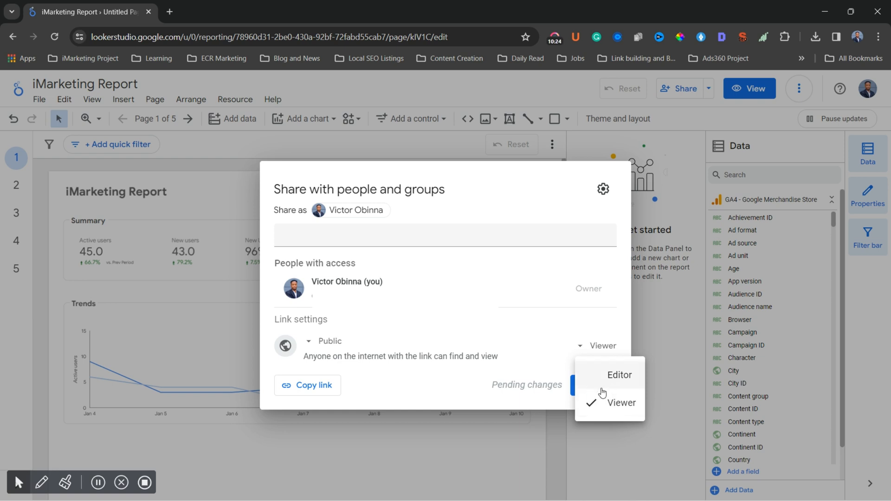
{"action": "left_click", "coordinate": [602, 405]}
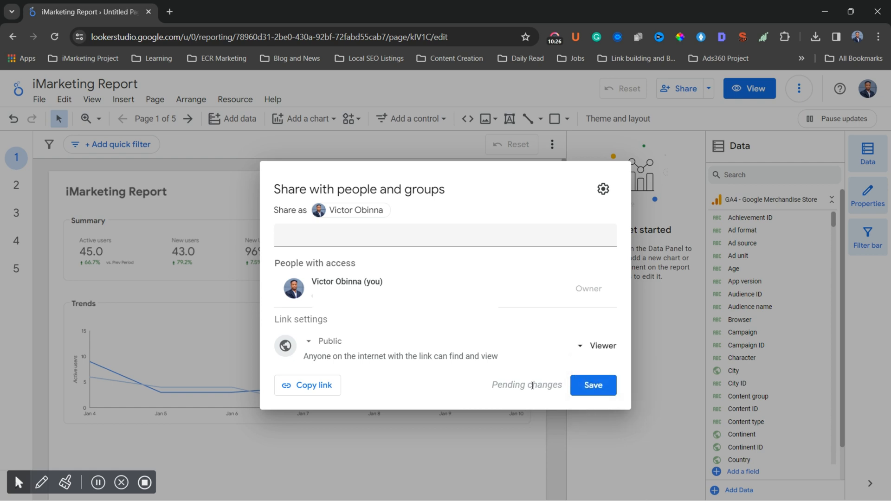
{"action": "left_click", "coordinate": [299, 388]}
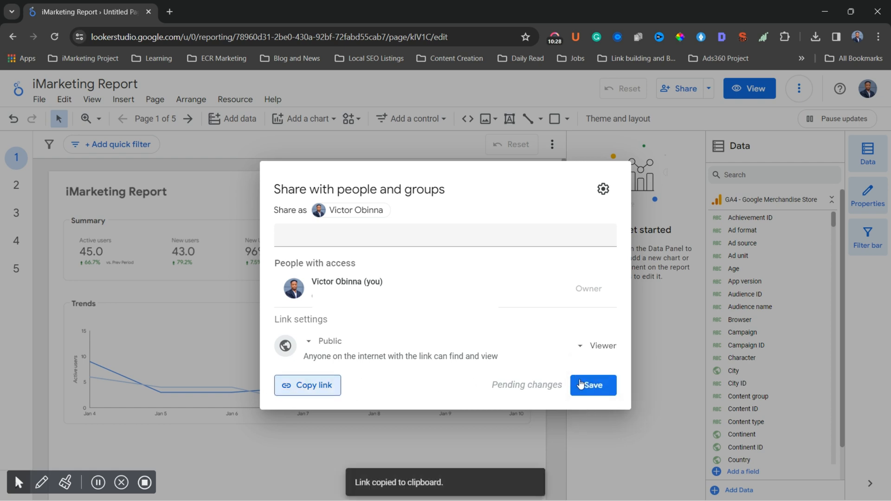
{"action": "left_click", "coordinate": [594, 386]}
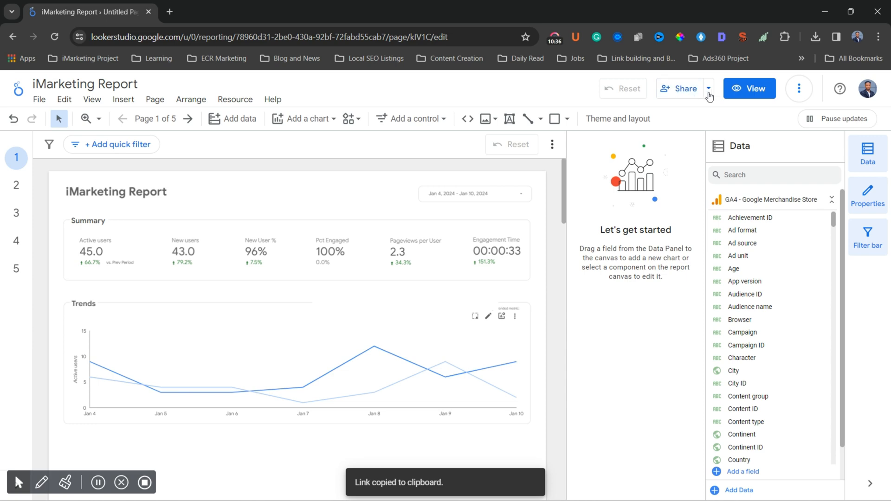
- Copy the public sharing link of the iMarketing Report and finish the sharing settings
{"action": "left_click", "coordinate": [686, 96]}
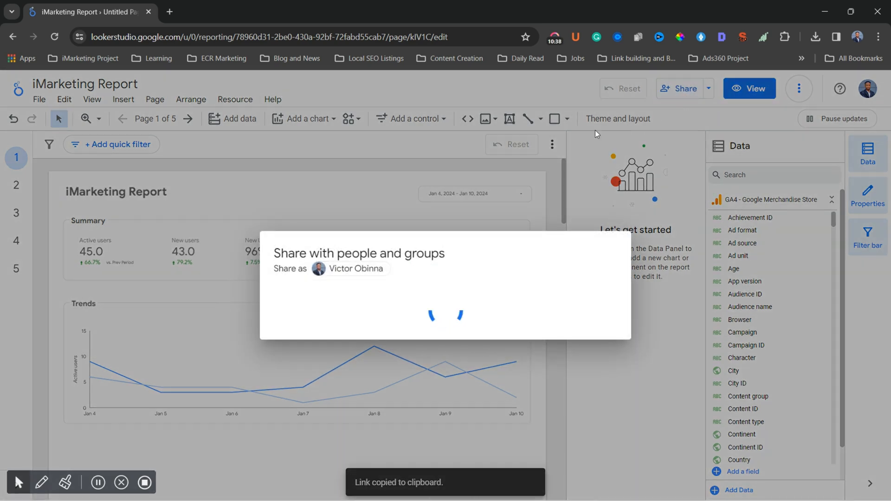
{"action": "left_click", "coordinate": [330, 385]}
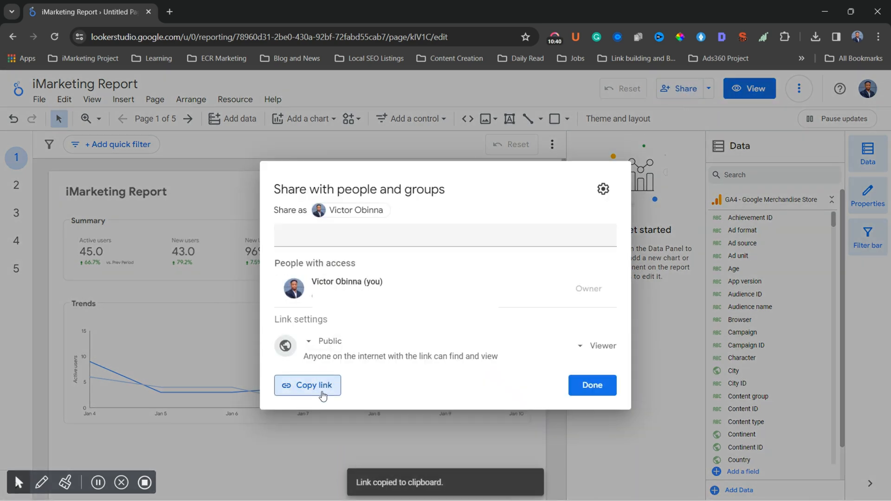
{"action": "left_click", "coordinate": [594, 385]}
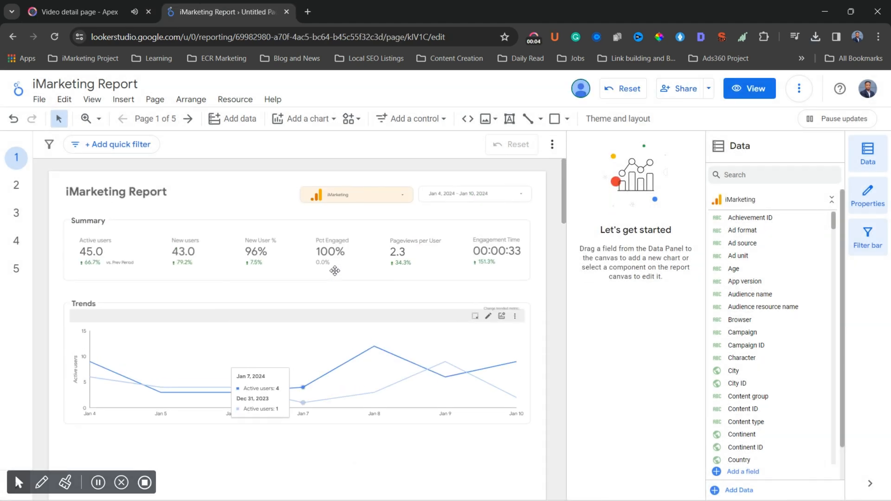
- Copy the report's Public Viewer link and open it in a new Incognito window to test the shared access
{"action": "left_click", "coordinate": [668, 91]}
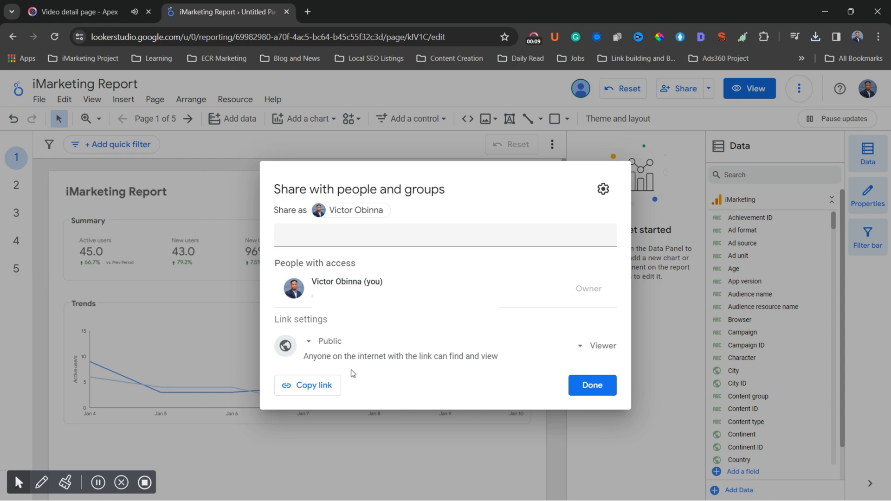
{"action": "left_click", "coordinate": [324, 388]}
{"action": "left_click", "coordinate": [878, 37]}
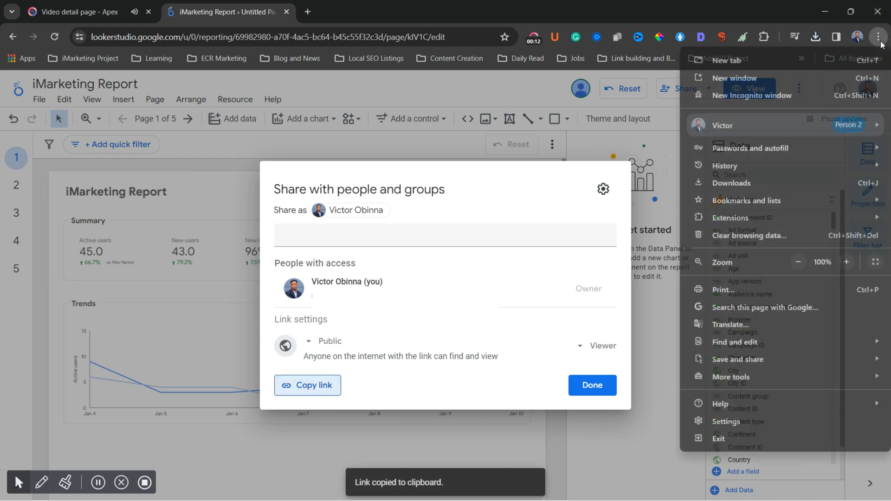
{"action": "left_click", "coordinate": [794, 91]}
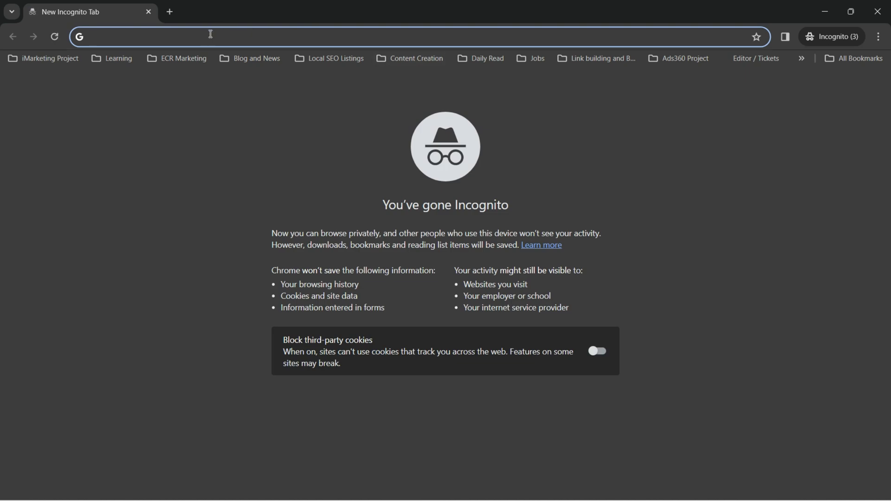
{"action": "key", "text": "ctrl+v"}
{"action": "key", "text": "Return"}
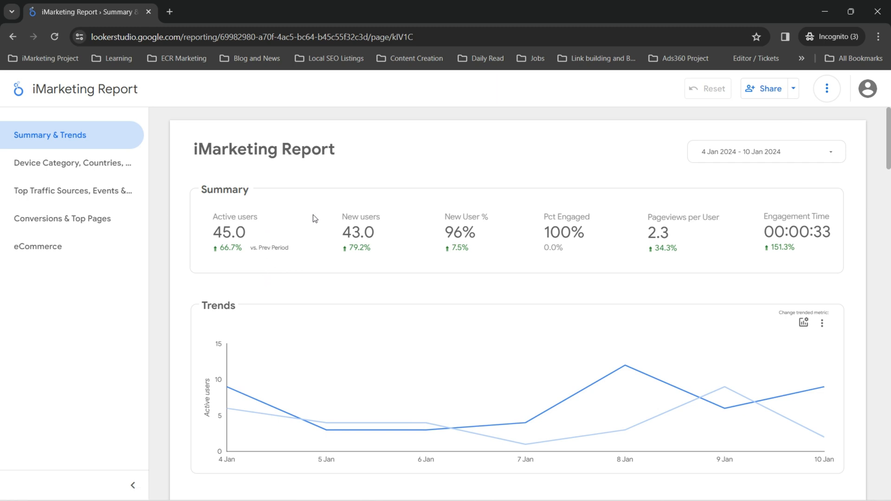
- Examine the shared report's address, its Summary & Trends charts, and the charts on the Device Category and Countries page
{"action": "scroll", "coordinate": [421, 253], "scroll_direction": "down", "scroll_amount": 5}
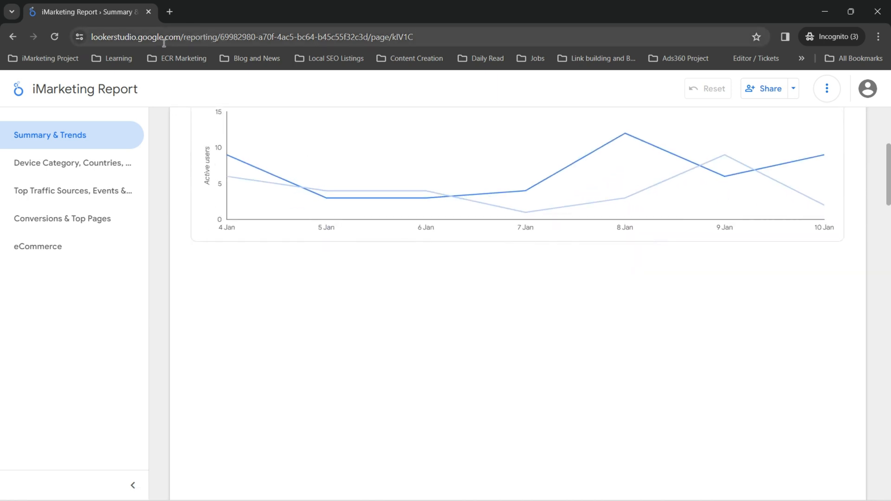
{"action": "left_click_drag", "start_coordinate": [164, 43], "coordinate": [500, 37]}
{"action": "left_click", "coordinate": [496, 37]}
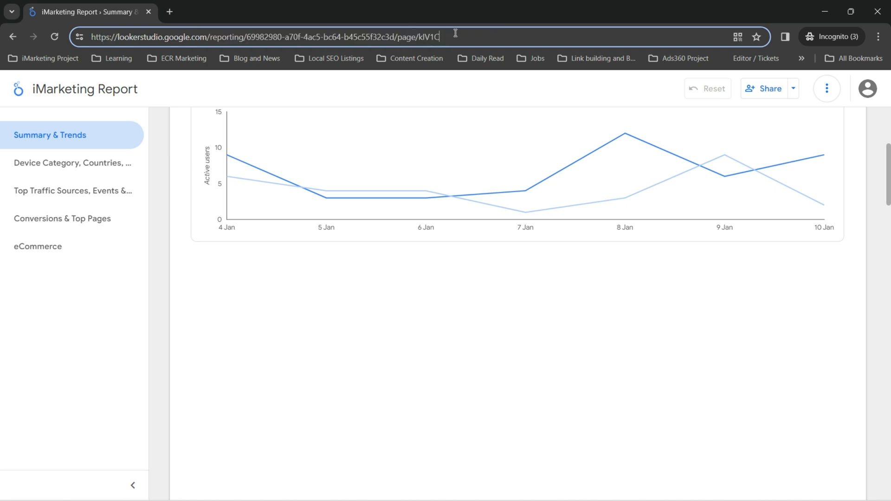
{"action": "scroll", "coordinate": [431, 234], "scroll_direction": "up", "scroll_amount": 3}
{"action": "scroll", "coordinate": [394, 237], "scroll_direction": "down", "scroll_amount": 3}
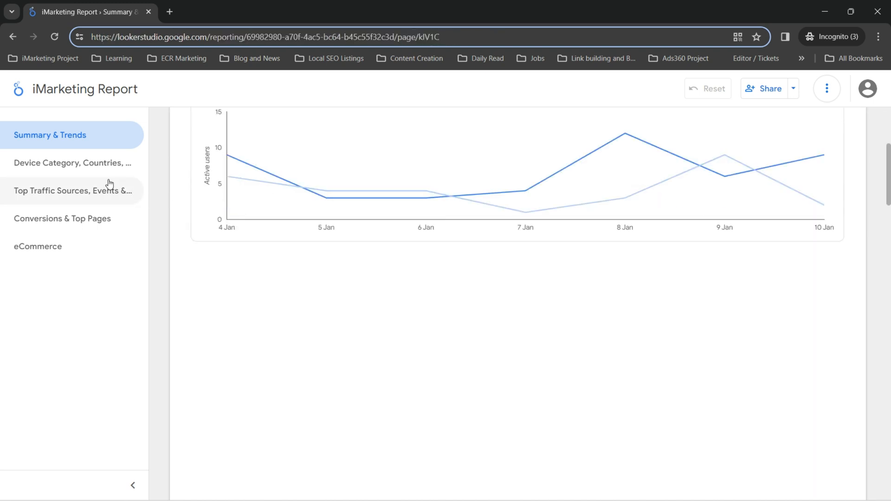
{"action": "left_click", "coordinate": [99, 165]}
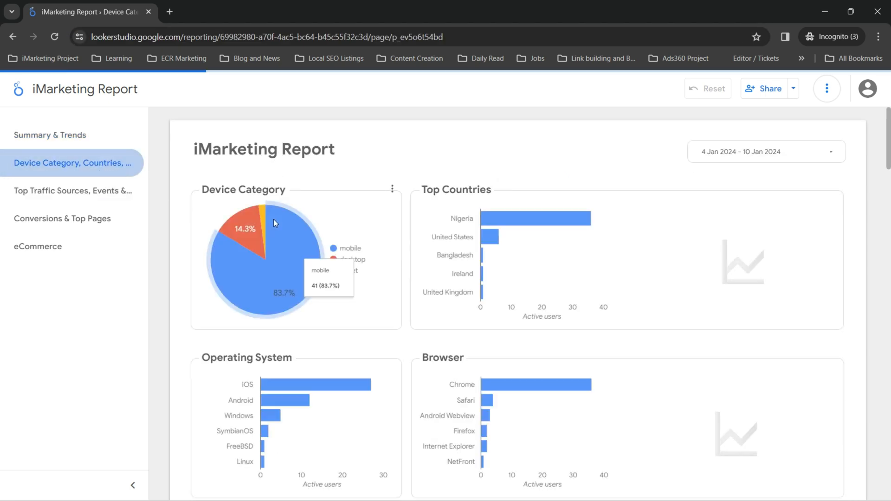
{"action": "scroll", "coordinate": [340, 233], "scroll_direction": "down", "scroll_amount": 5}
{"action": "scroll", "coordinate": [340, 233], "scroll_direction": "up", "scroll_amount": 5}
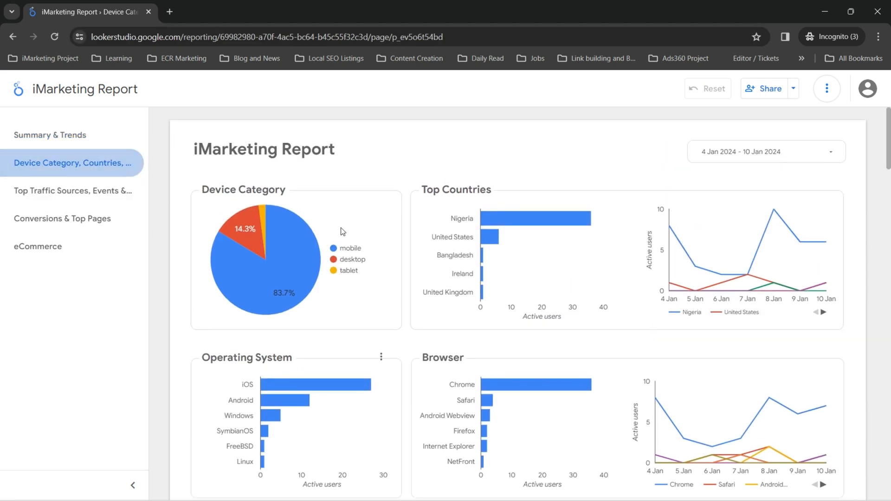
- Try to move the start of the date range back to December 2023 on the Top Traffic Sources page
{"action": "left_click", "coordinate": [73, 190]}
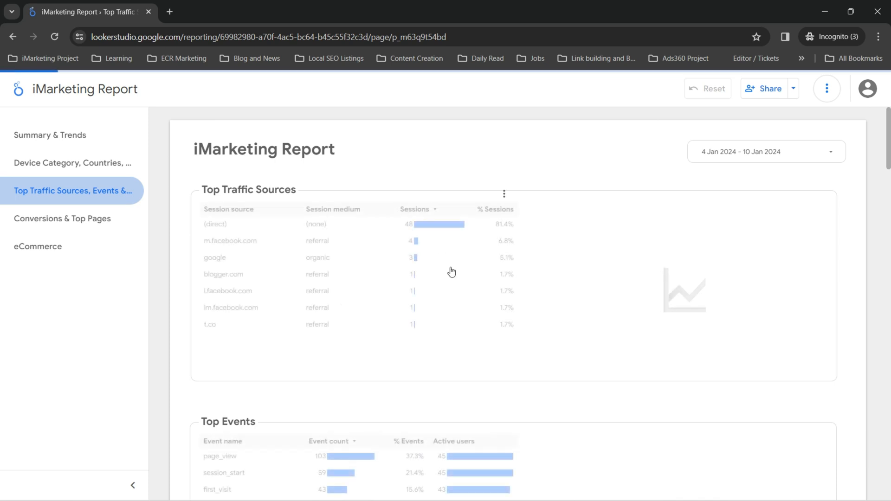
{"action": "left_click", "coordinate": [765, 151]}
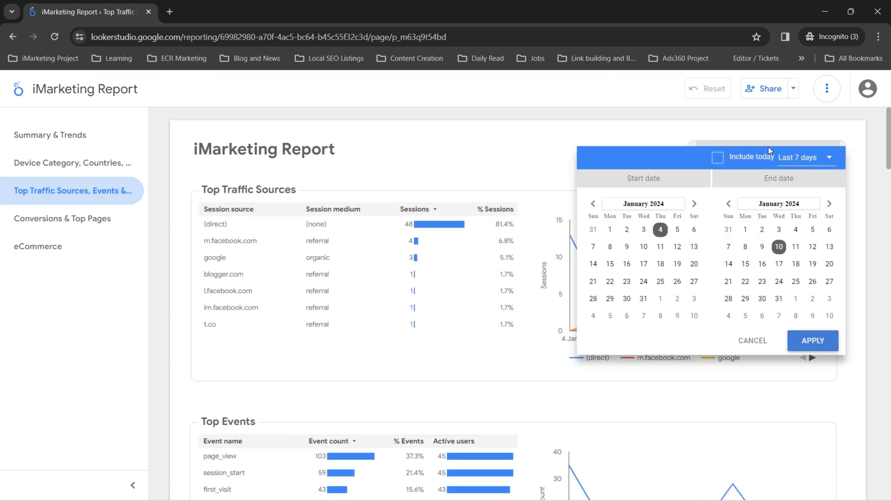
{"action": "left_click", "coordinate": [593, 204]}
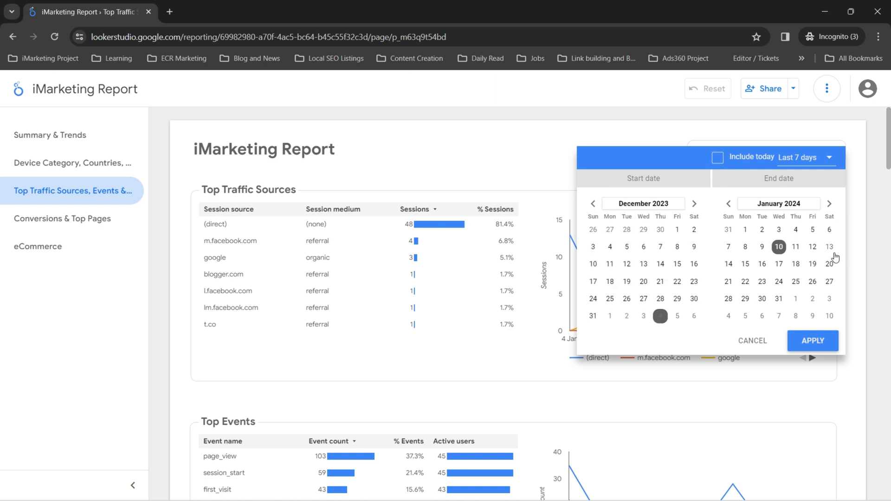
{"action": "left_click", "coordinate": [818, 340]}
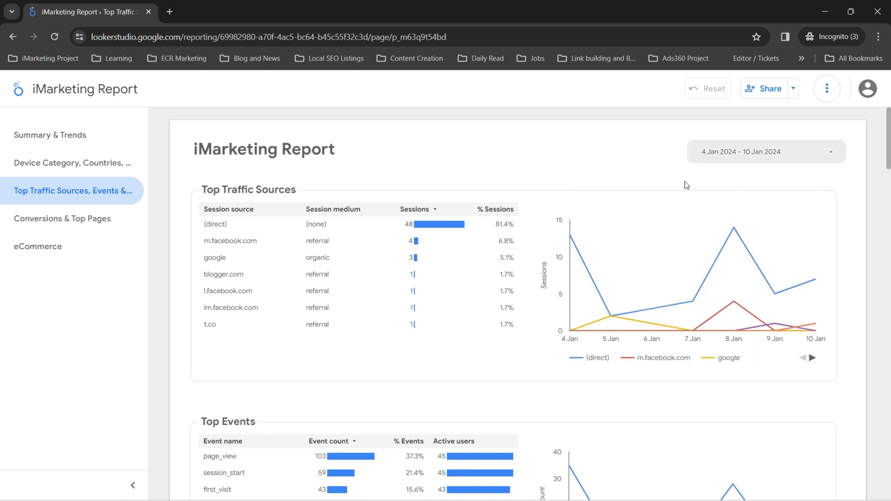
- Set the date range on the Summary & Trends page to 21 Dec 2023 – 10 Jan 2024 and review the updated charts
{"action": "left_click", "coordinate": [68, 147]}
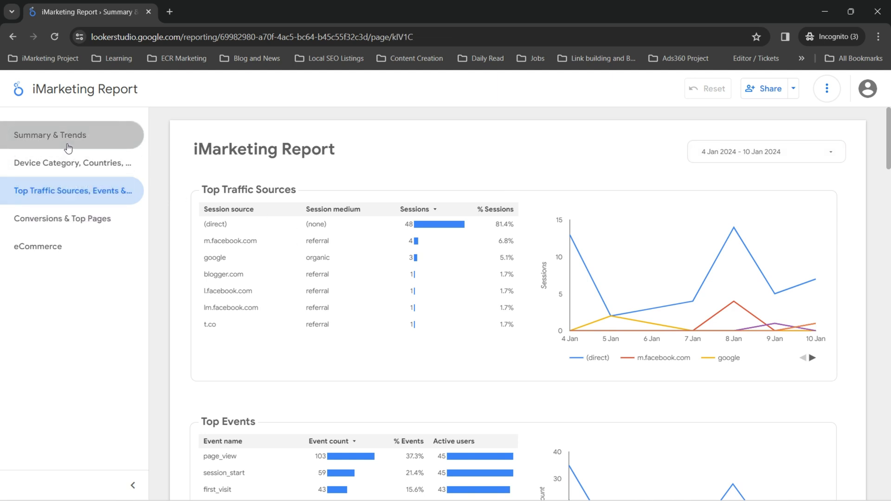
{"action": "left_click", "coordinate": [784, 152]}
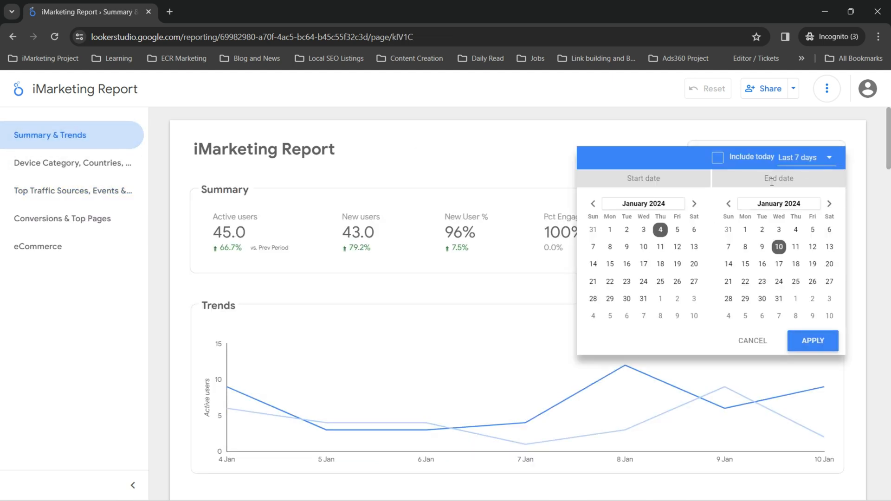
{"action": "left_click", "coordinate": [593, 205]}
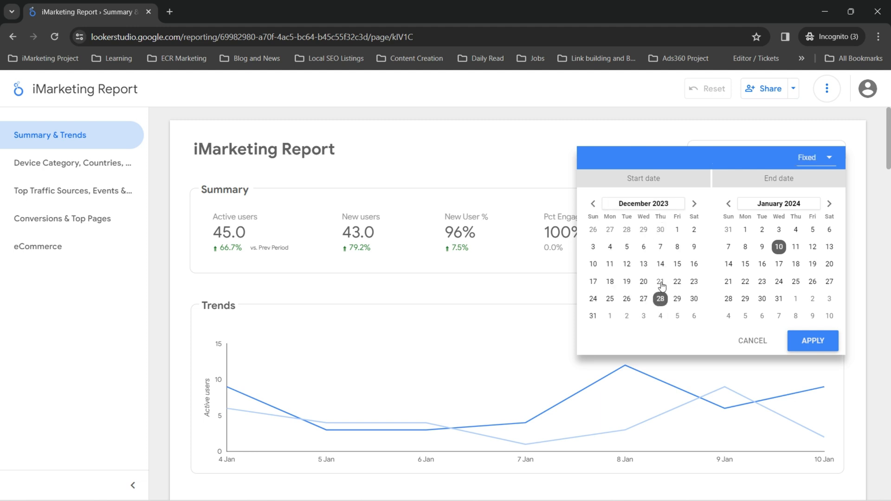
{"action": "left_click", "coordinate": [802, 338]}
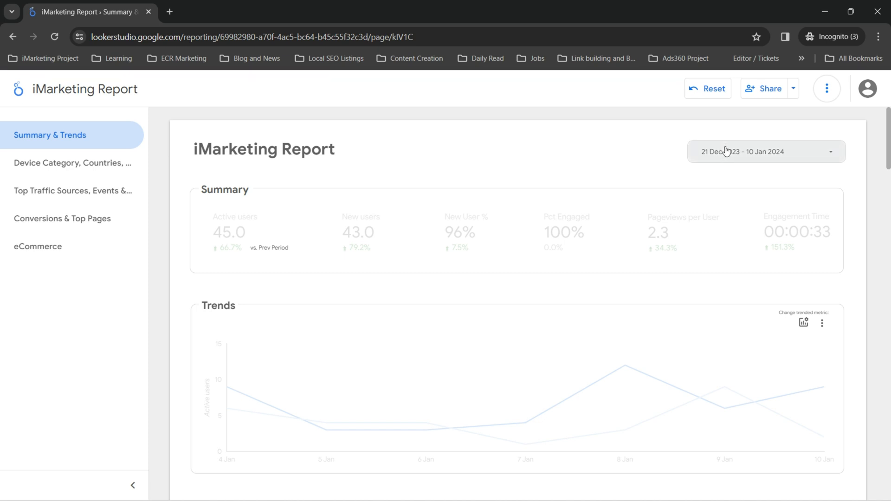
{"action": "scroll", "coordinate": [344, 251], "scroll_direction": "down", "scroll_amount": 1}
{"action": "scroll", "coordinate": [344, 251], "scroll_direction": "up", "scroll_amount": 1}
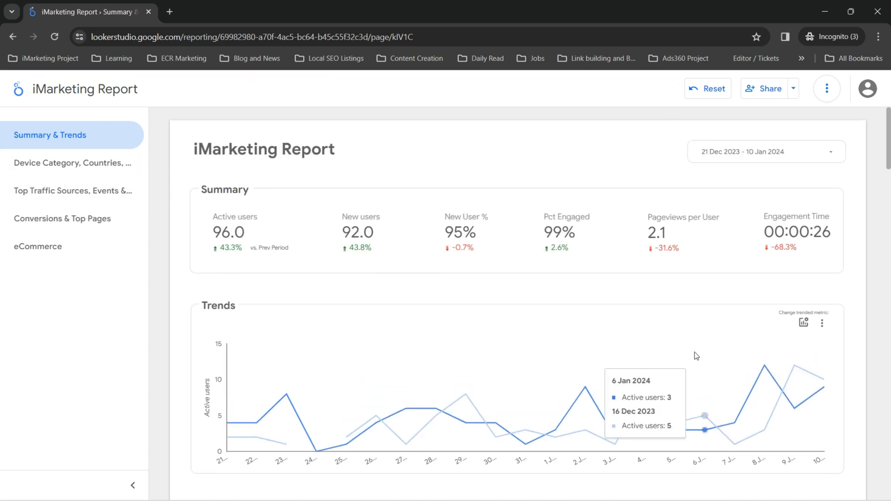
{"action": "scroll", "coordinate": [563, 322], "scroll_direction": "down", "scroll_amount": 1}
{"action": "scroll", "coordinate": [626, 243], "scroll_direction": "up", "scroll_amount": 1}
- Set the report's date range to 1 Nov 2023 – 10 Jan 2024 and look over the Summary & Trends page
{"action": "left_click", "coordinate": [773, 158]}
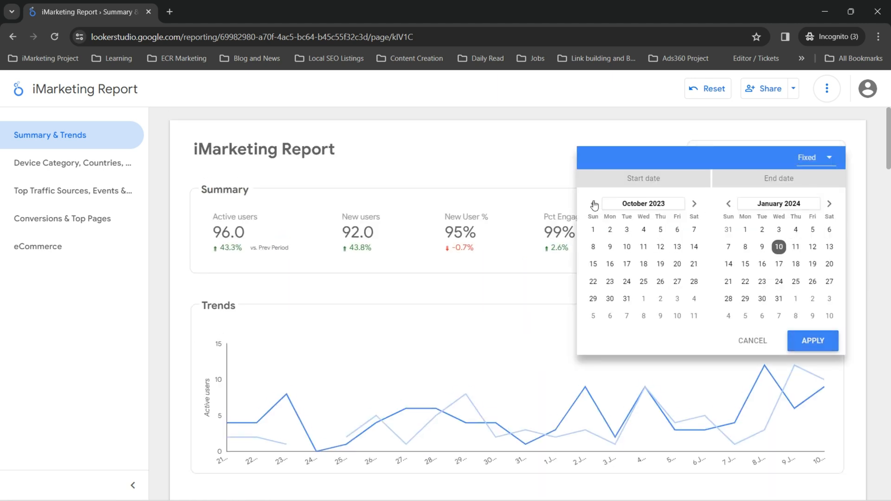
{"action": "left_click", "coordinate": [694, 204]}
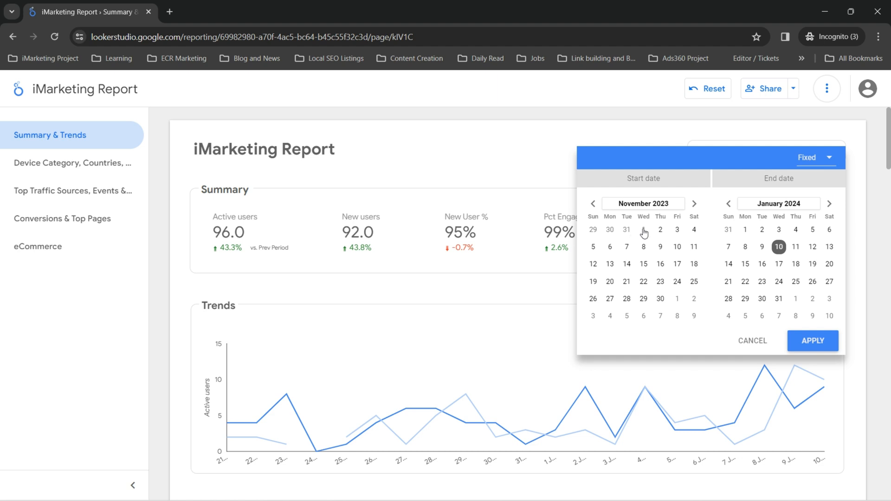
{"action": "left_click", "coordinate": [812, 342]}
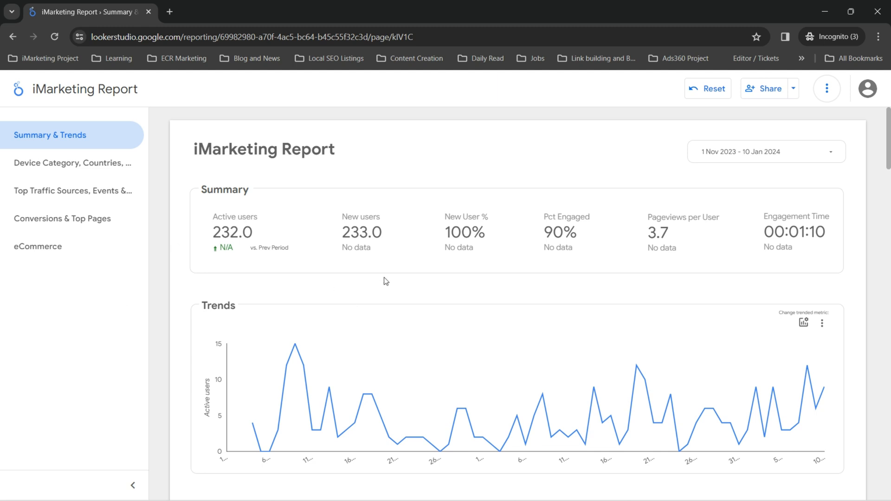
{"action": "scroll", "coordinate": [384, 281], "scroll_direction": "down", "scroll_amount": 7}
{"action": "scroll", "coordinate": [384, 281], "scroll_direction": "up", "scroll_amount": 6}
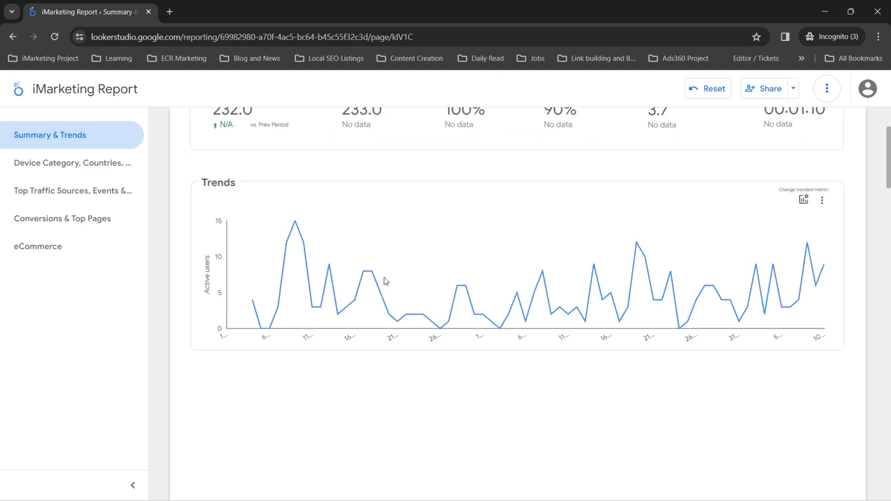
- Examine the device, country, operating system and browser charts for the chosen dates, and return to the report editor
{"action": "left_click", "coordinate": [105, 172]}
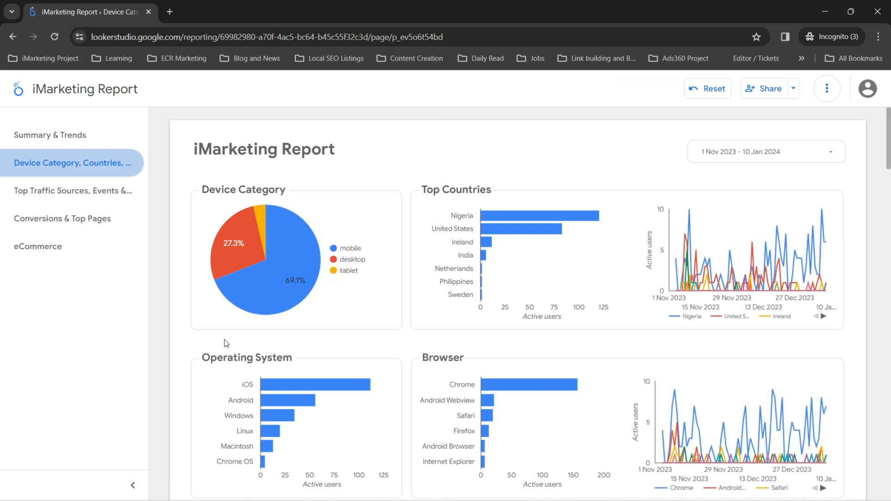
{"action": "scroll", "coordinate": [585, 287], "scroll_direction": "down", "scroll_amount": 4}
{"action": "scroll", "coordinate": [584, 287], "scroll_direction": "up", "scroll_amount": 4}
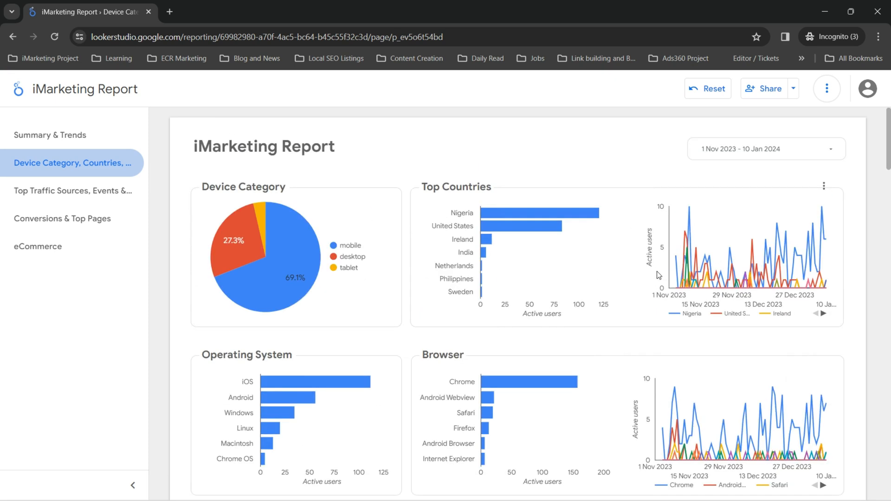
{"action": "left_click", "coordinate": [21, 191]}
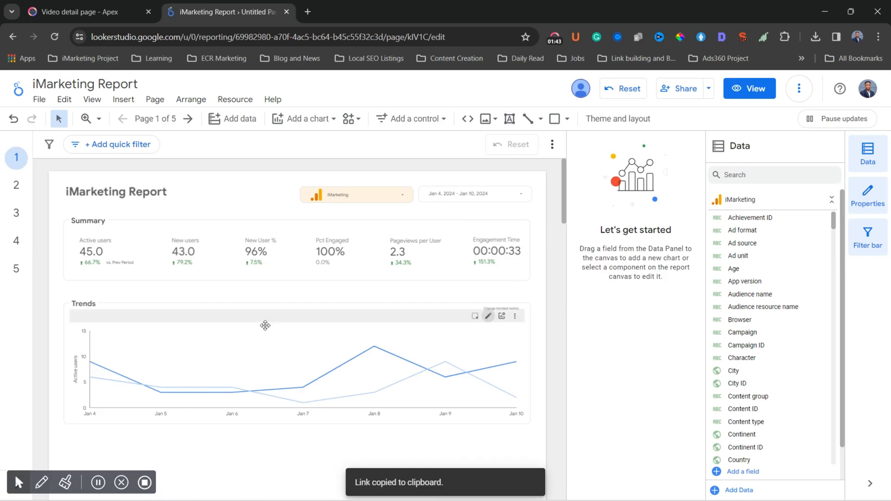
{"action": "scroll", "coordinate": [242, 325], "scroll_direction": "down", "scroll_amount": 3}
{"action": "scroll", "coordinate": [231, 329], "scroll_direction": "up", "scroll_amount": 3}
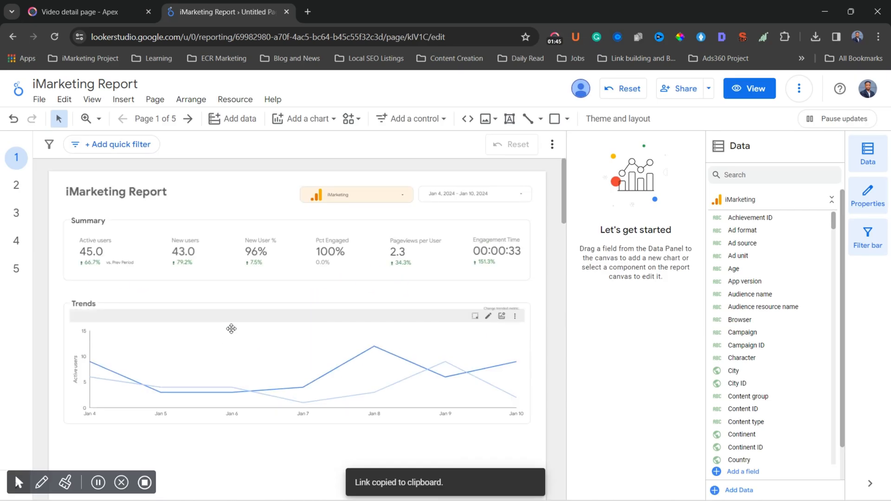